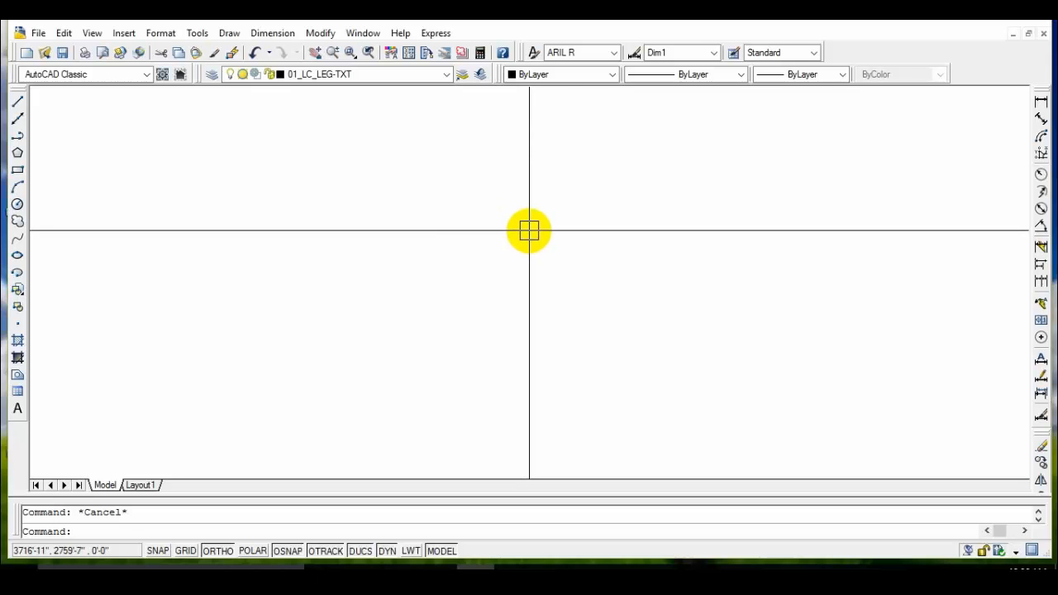
Step: Draw a closed rectangle 15' wide and 7' high from individual lines
text(l)
key(Return)
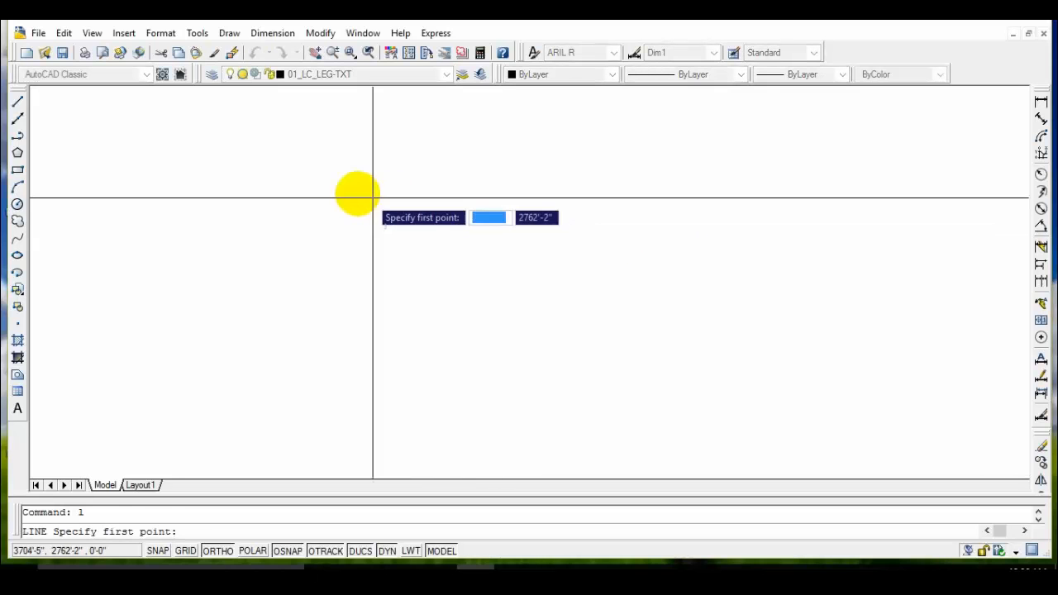
click(357, 193)
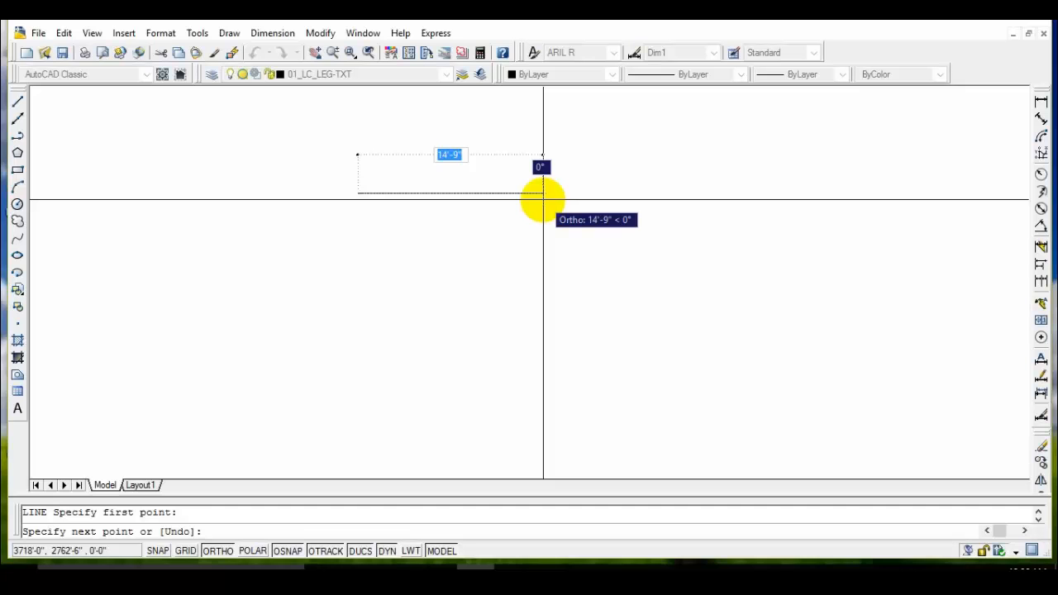
text(15)
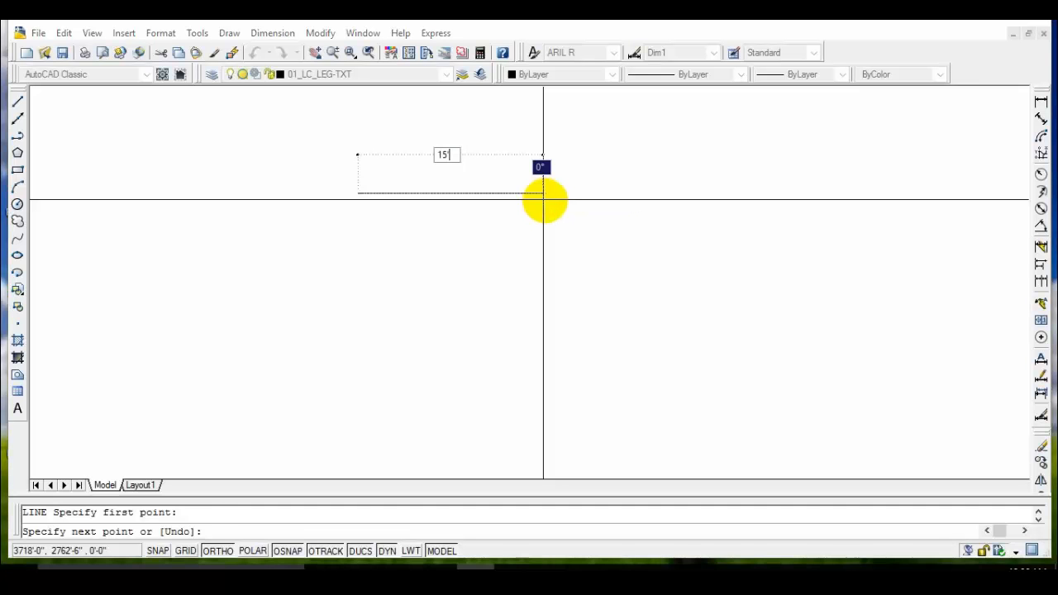
text(')
key(Return)
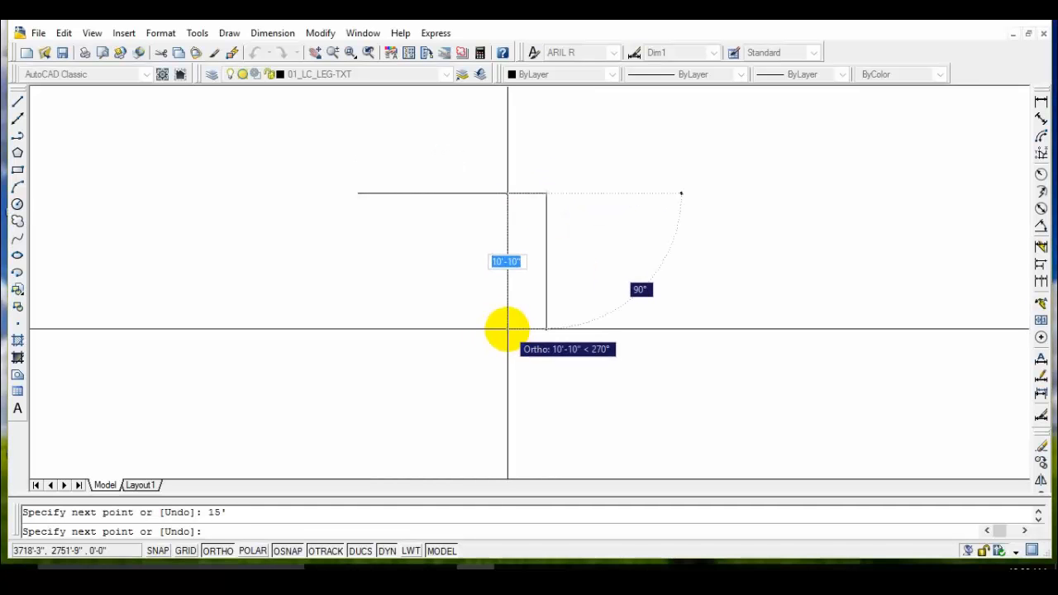
text(7')
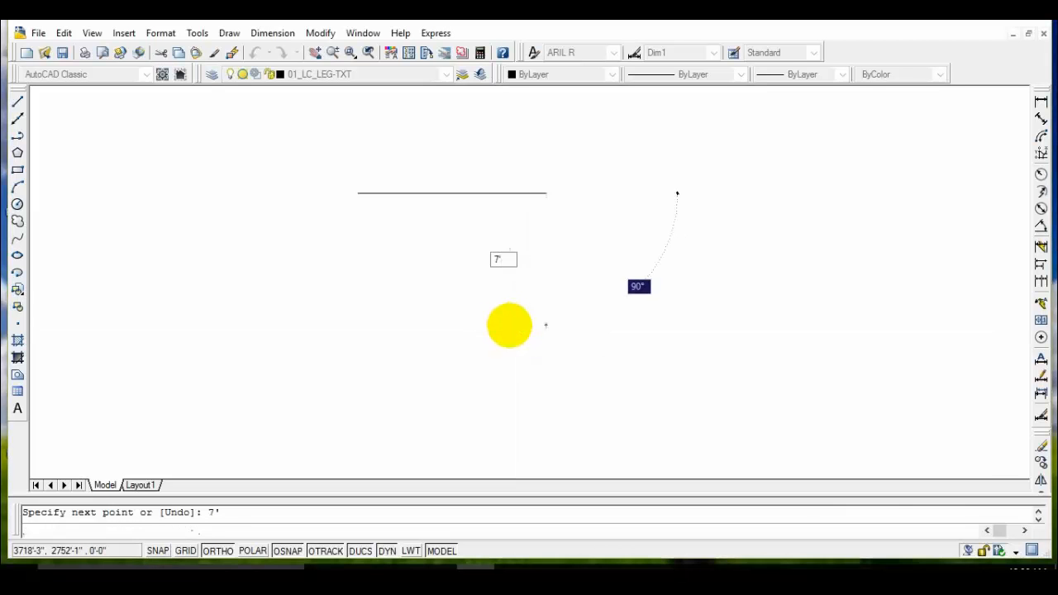
key(Return)
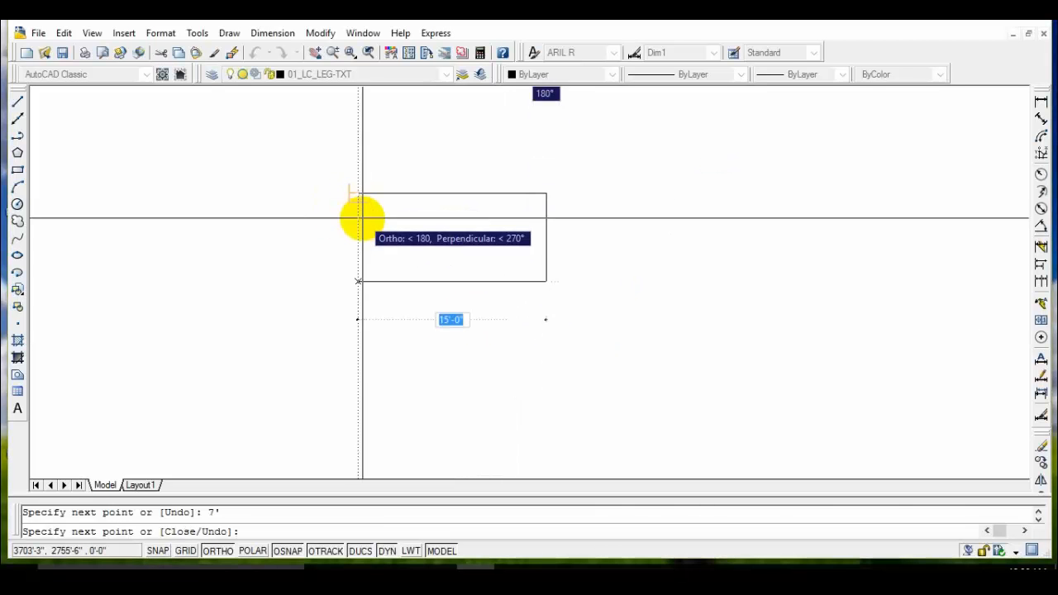
click(362, 218)
click(358, 194)
key(Return)
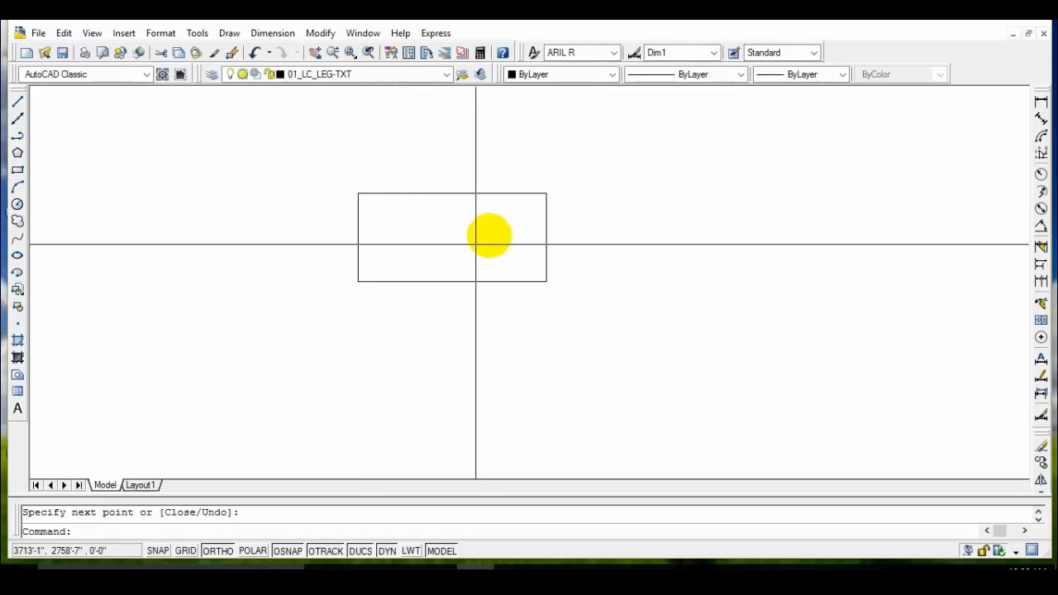
Step: Offset the rectangle's right and top edges 7" inward
middle_drag(500, 235, 609, 234)
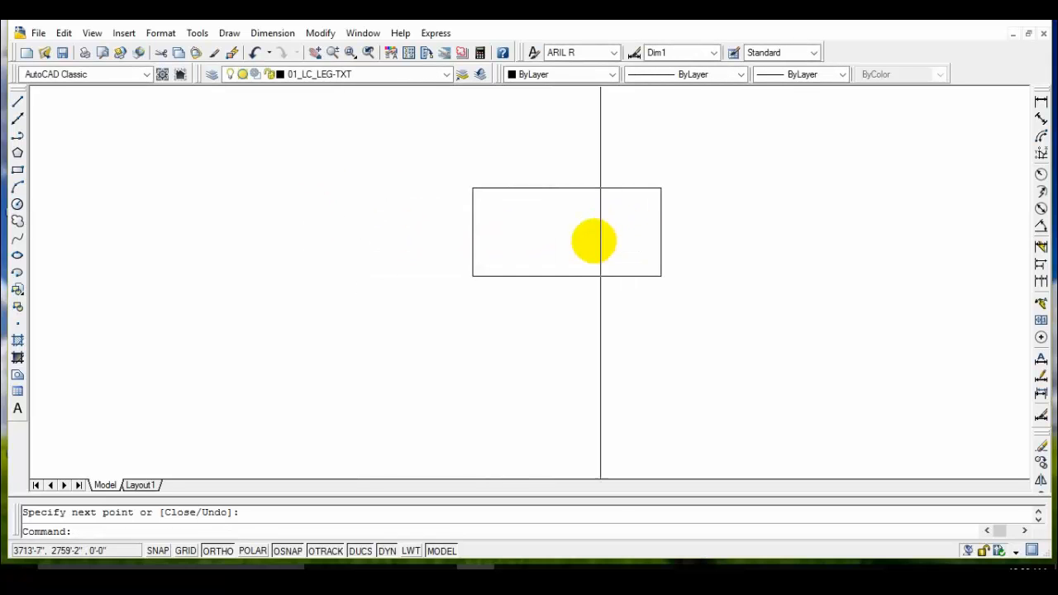
scroll(595, 220, up, 3)
middle_drag(609, 228, 549, 245)
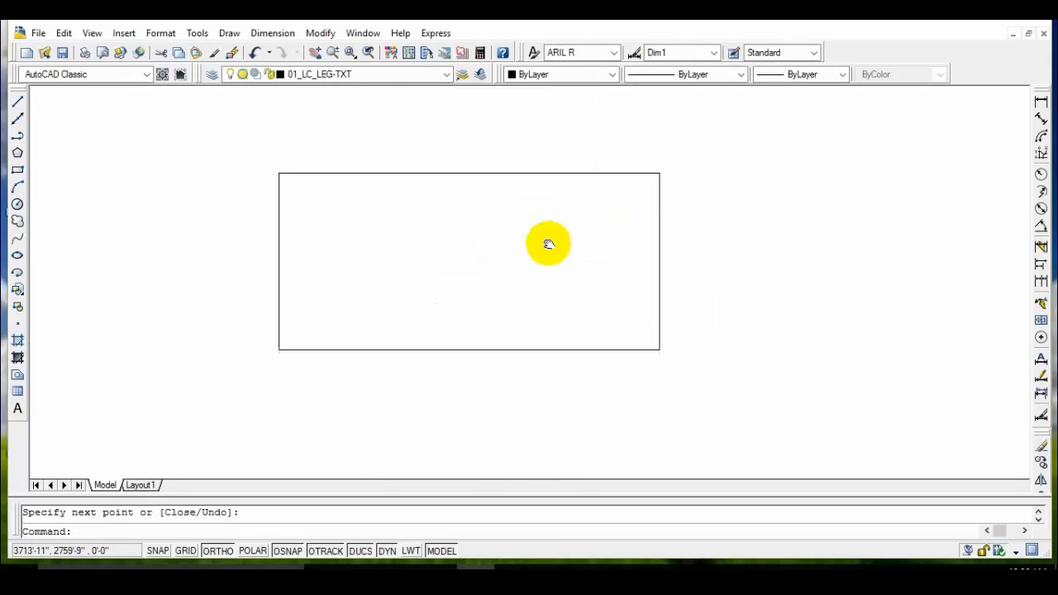
text(o)
key(Return)
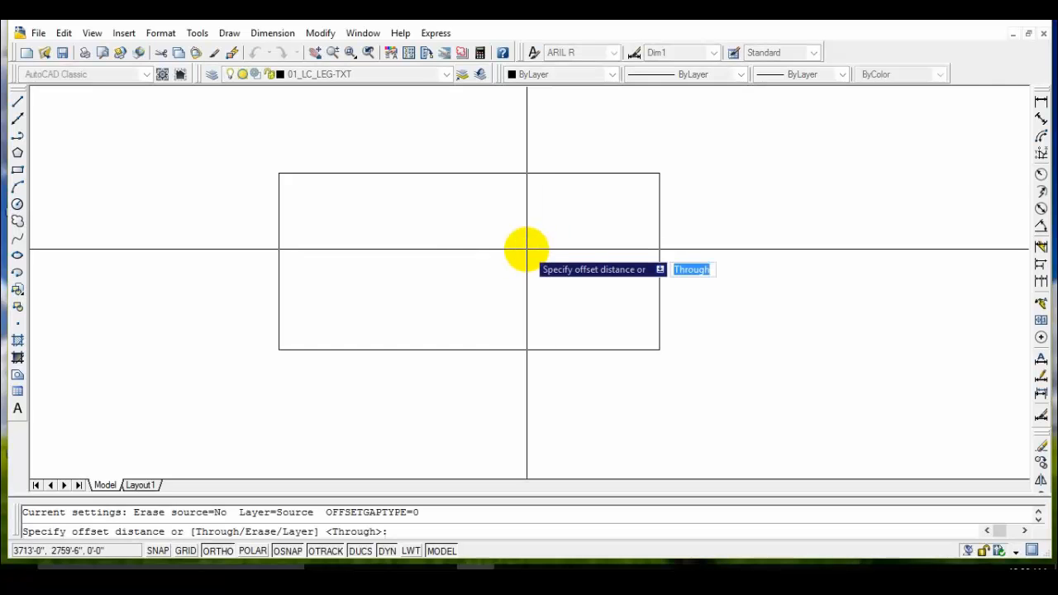
text(7)
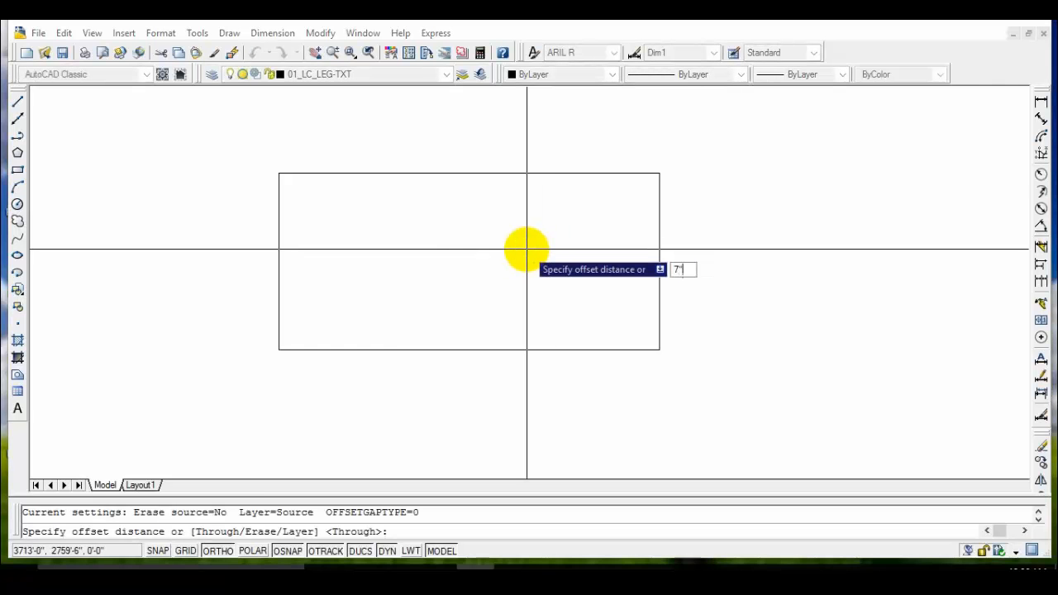
key(Return)
click(655, 240)
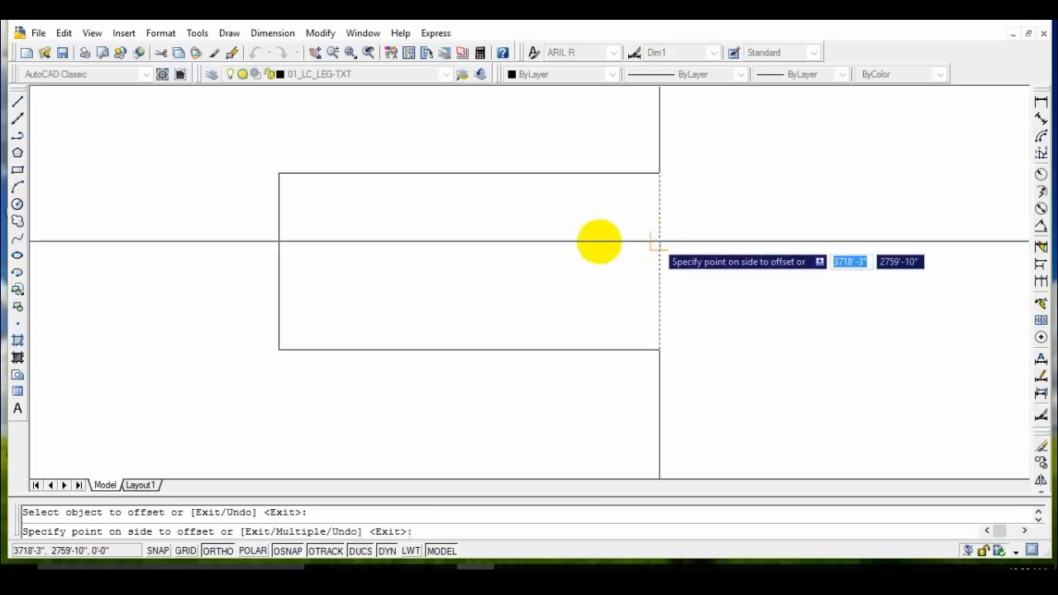
click(585, 241)
click(570, 171)
click(529, 240)
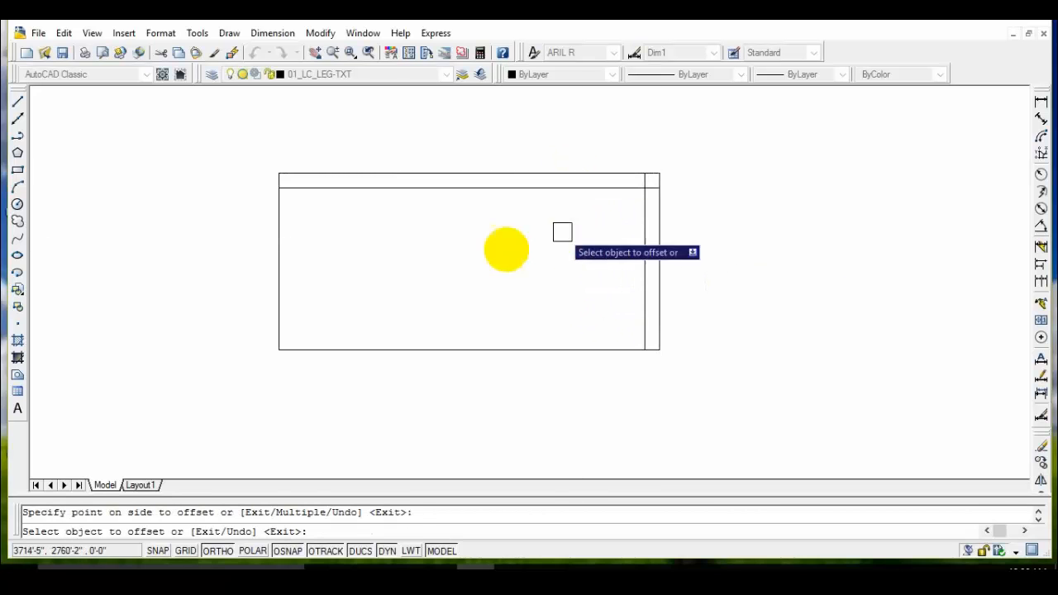
Step: Offset the rectangle's left and bottom edges inward by the same 7" distance
click(272, 246)
click(339, 263)
click(414, 349)
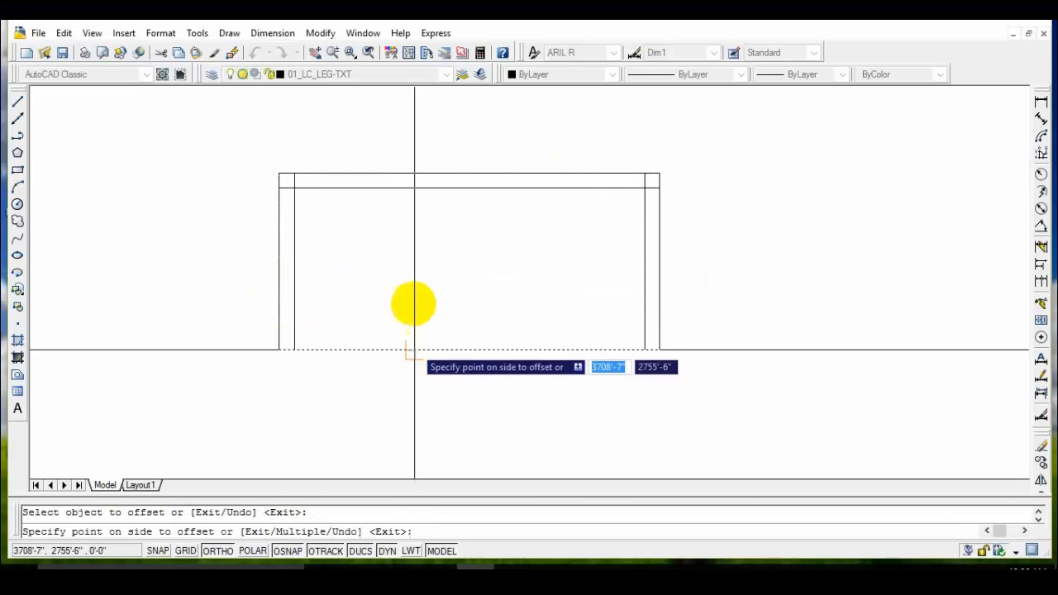
click(414, 301)
key(Escape)
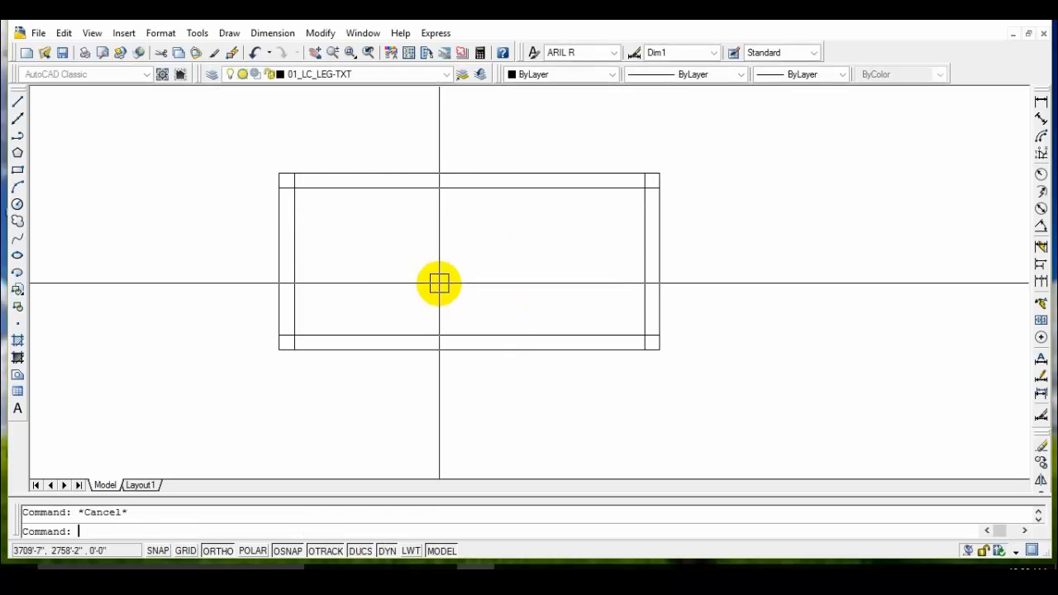
Step: Clean up the inner outline's lower-left corner into a square corner with Chamfer
middle_drag(406, 311, 467, 276)
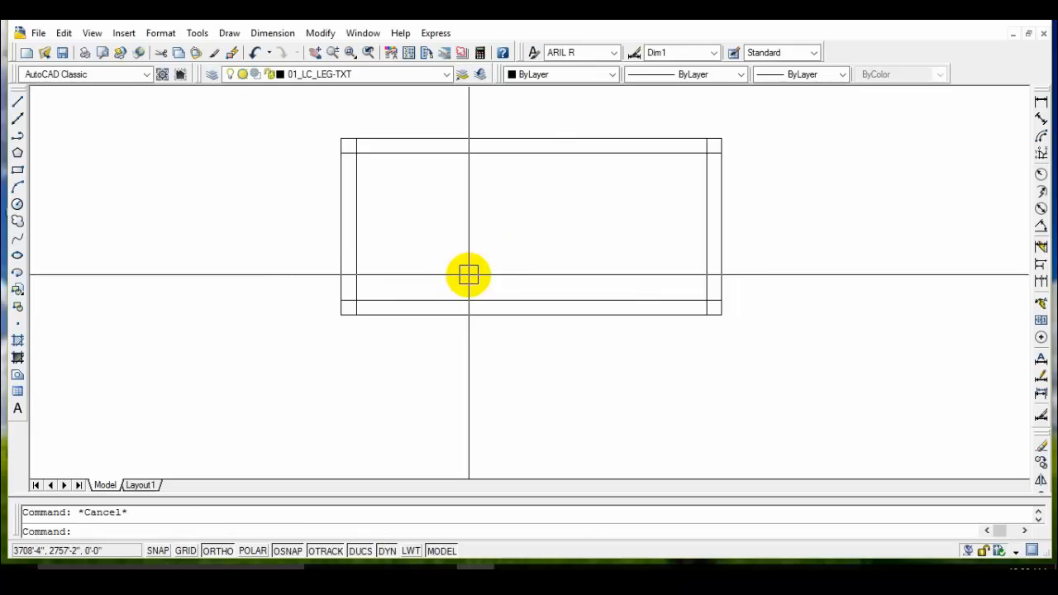
text(cha)
key(Return)
scroll(378, 303, up, 5)
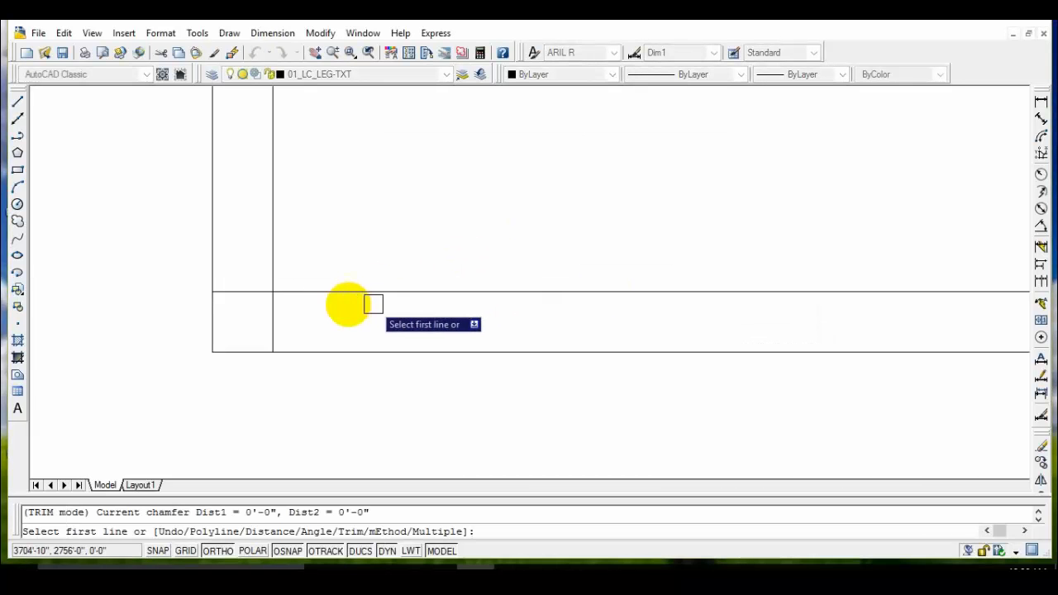
click(311, 292)
click(275, 251)
Step: Chamfer the inner bottom and right lines so they meet in a square lower-right corner
key(Return)
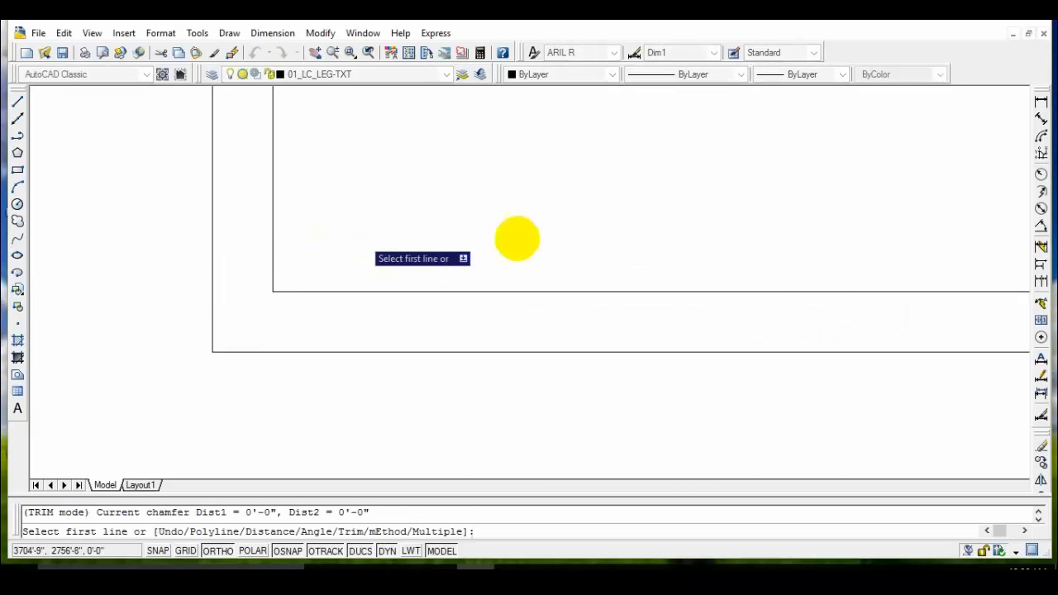
scroll(517, 239, down, 4)
middle_drag(419, 273, 223, 346)
click(726, 336)
click(785, 294)
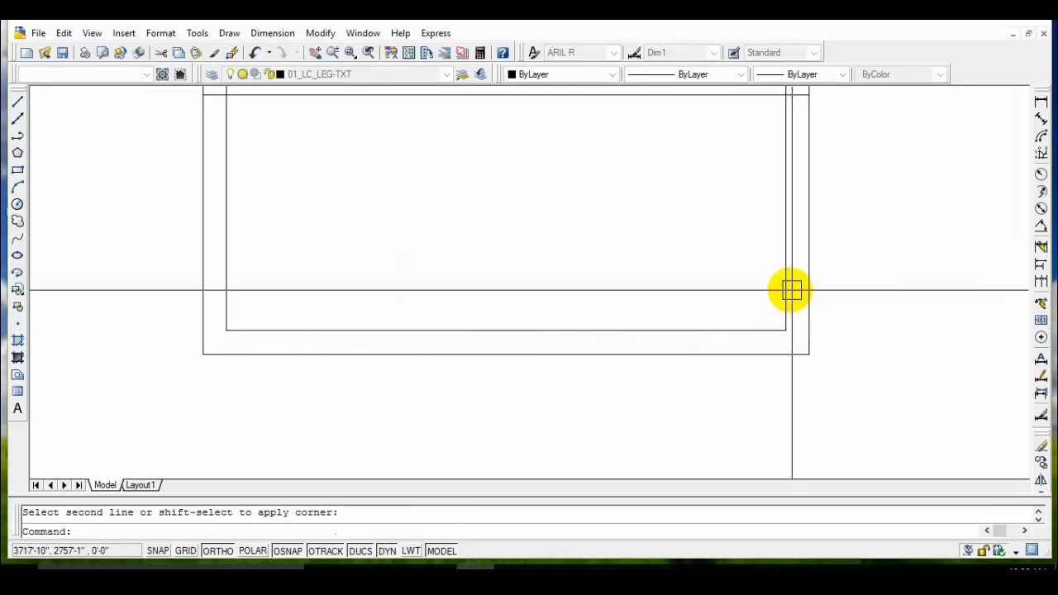
Step: Chamfer the inner top and right lines so they meet in a square upper-right corner
key(Return)
scroll(693, 261, down, 5)
scroll(696, 263, up, 3)
click(687, 257)
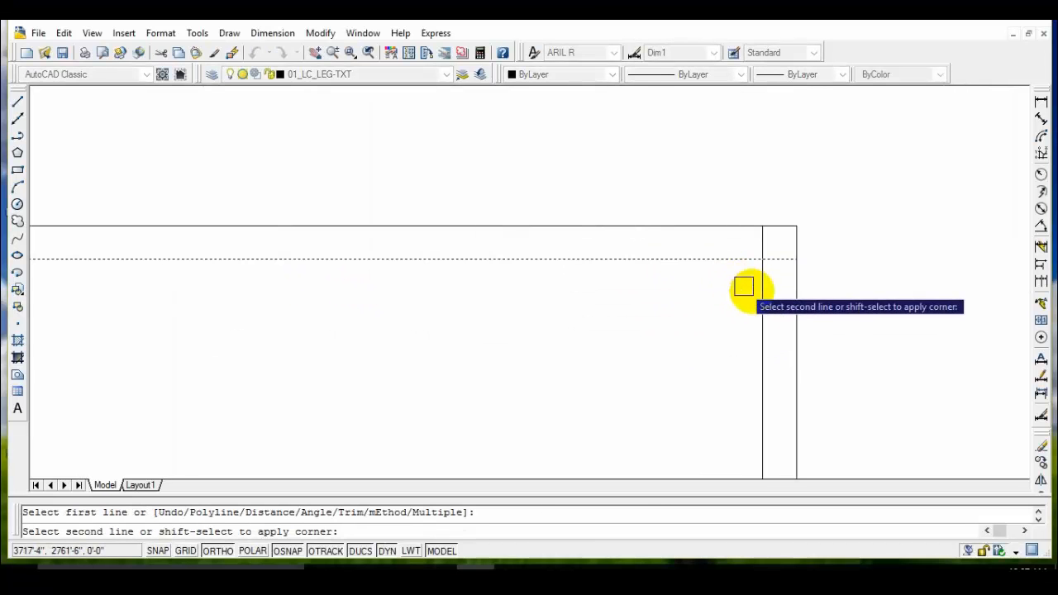
click(754, 289)
Step: Chamfer the inner top and left lines into a square upper-left corner and end the command
key(Return)
scroll(751, 293, down, 3)
middle_drag(377, 307, 534, 267)
scroll(521, 248, up, 4)
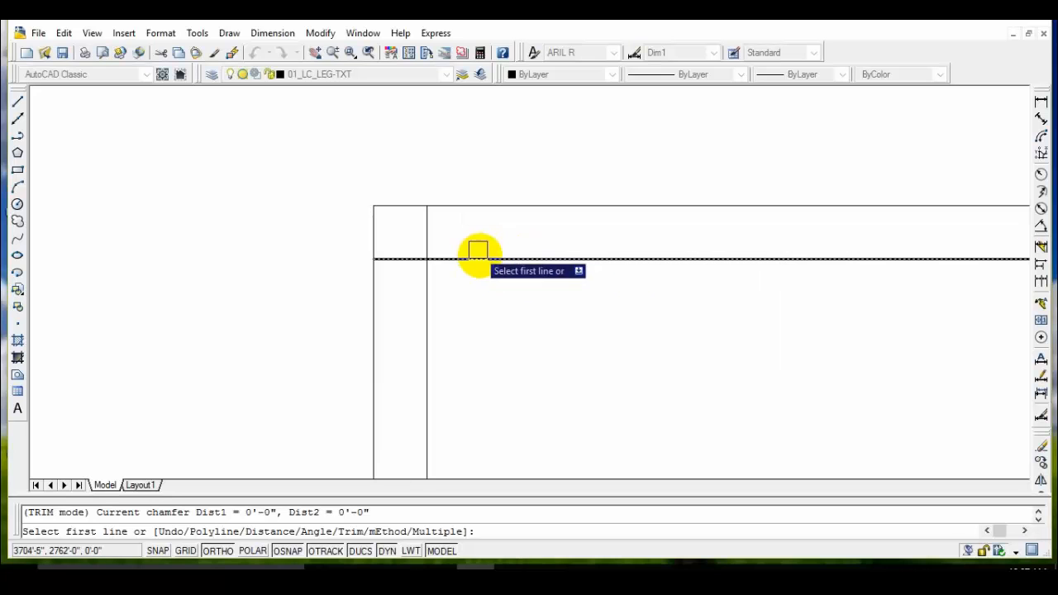
click(478, 255)
click(429, 295)
key(Return)
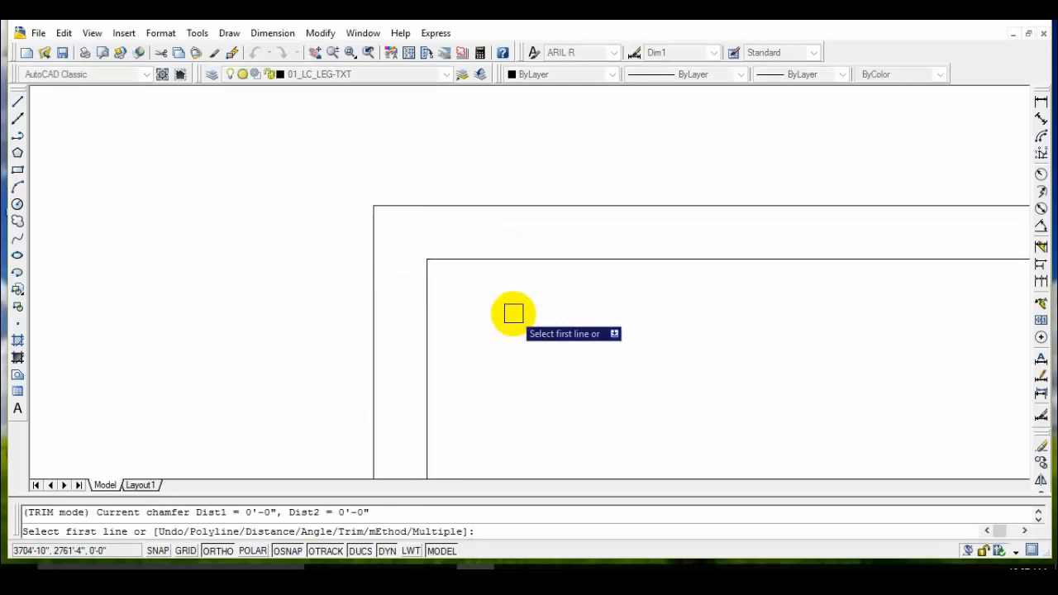
key(Escape)
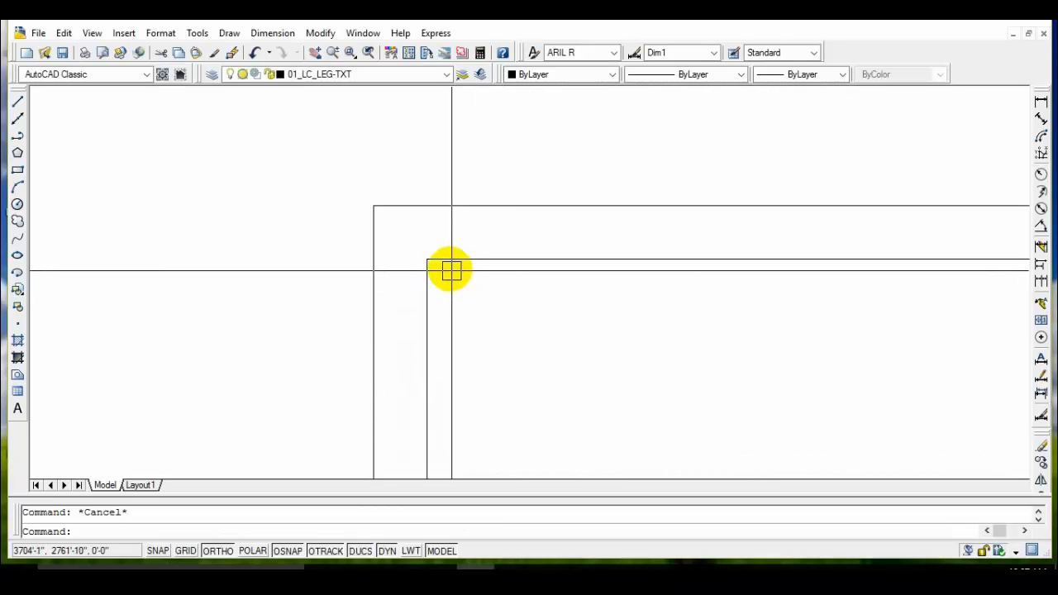
Step: Offset the inner outline's top and left lines 6" inward as guides for the upper-left corner
scroll(451, 270, up, 1)
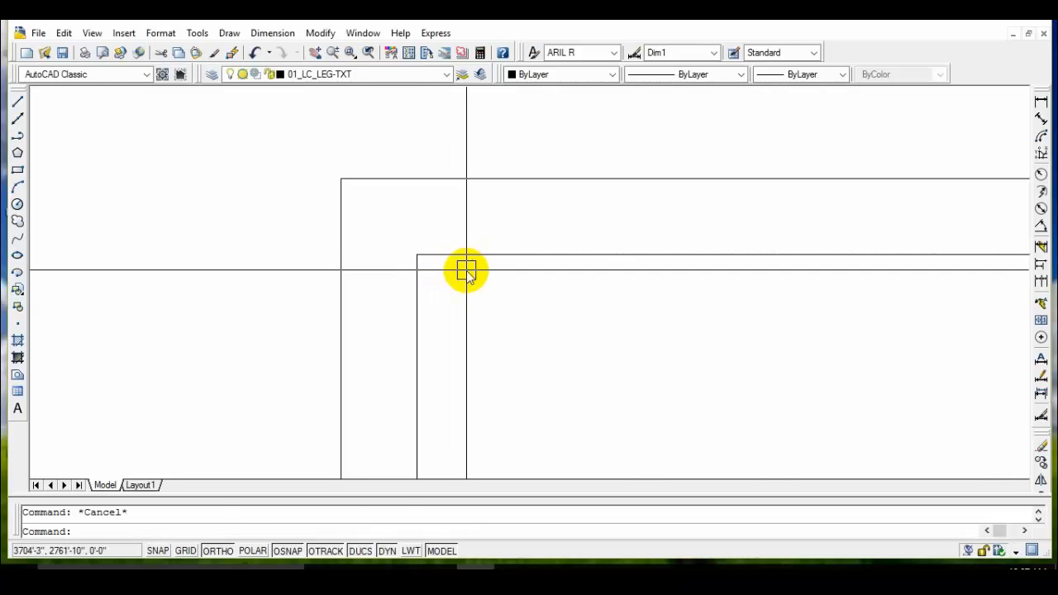
text(o)
key(Return)
text(6)
key(Return)
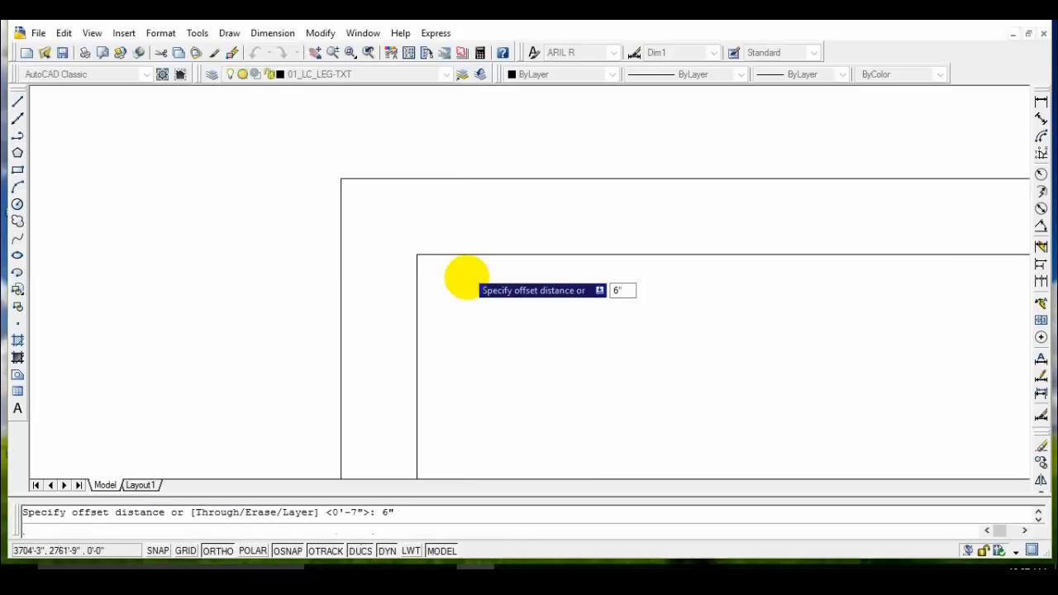
click(468, 255)
click(453, 329)
click(417, 283)
click(468, 288)
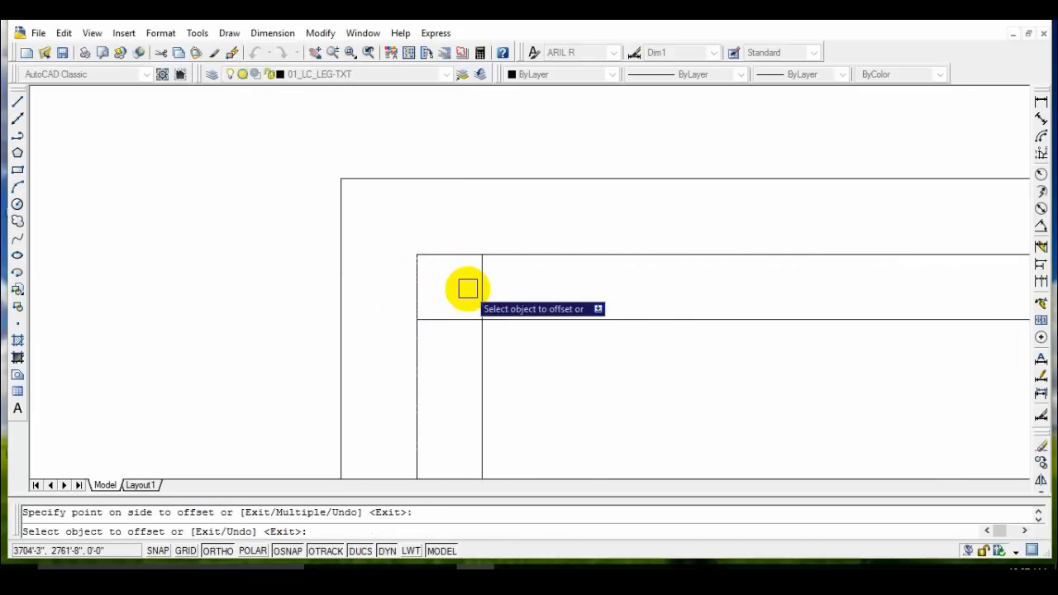
key(Return)
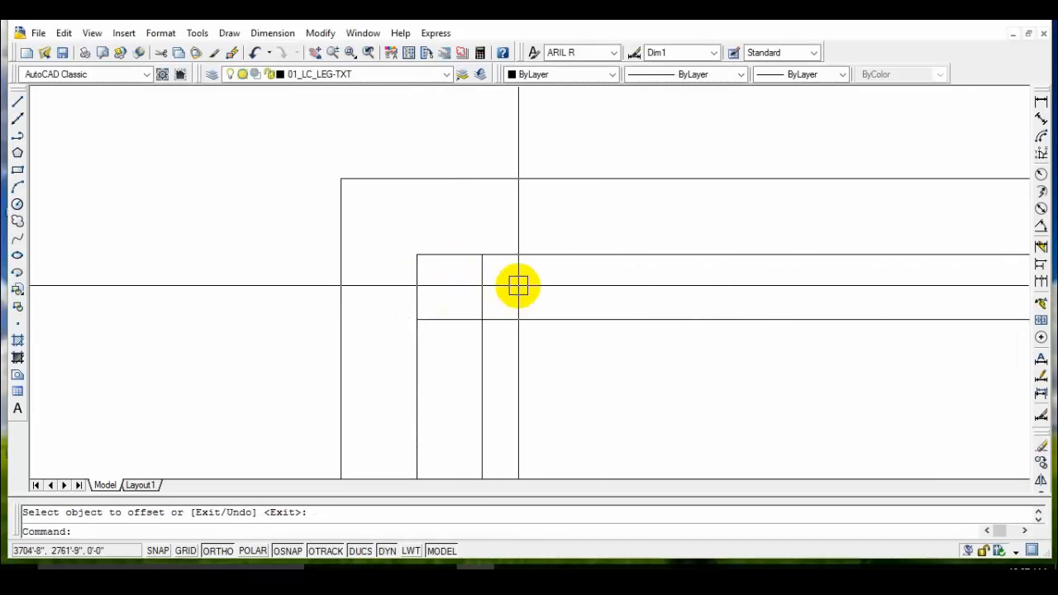
Step: Draw a diagonal line across the inner upper-left corner between the outer ends of the two 6" offset guides
text(l)
key(Return)
click(417, 320)
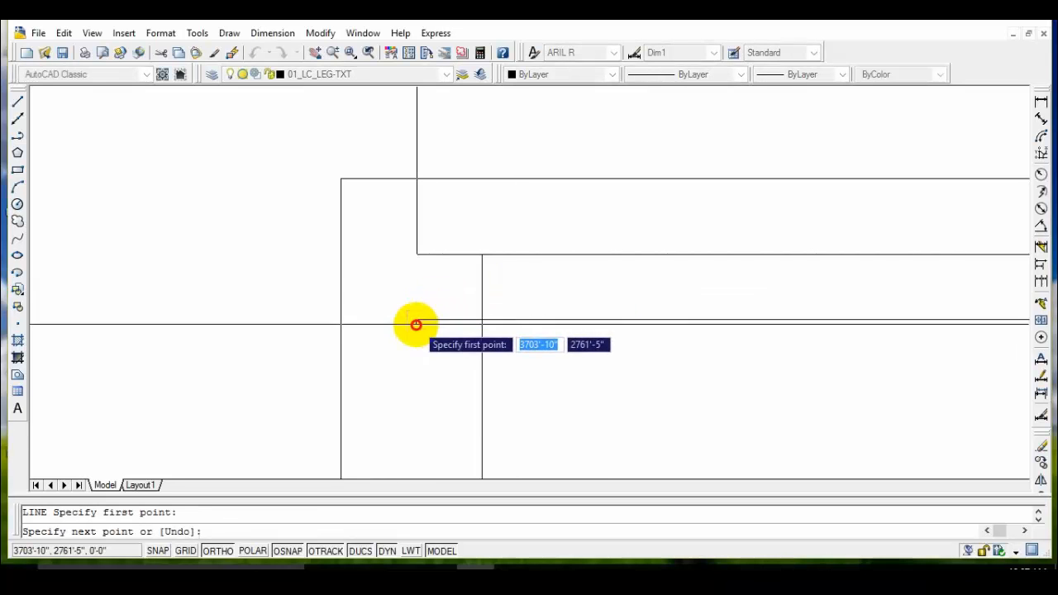
click(483, 256)
key(Return)
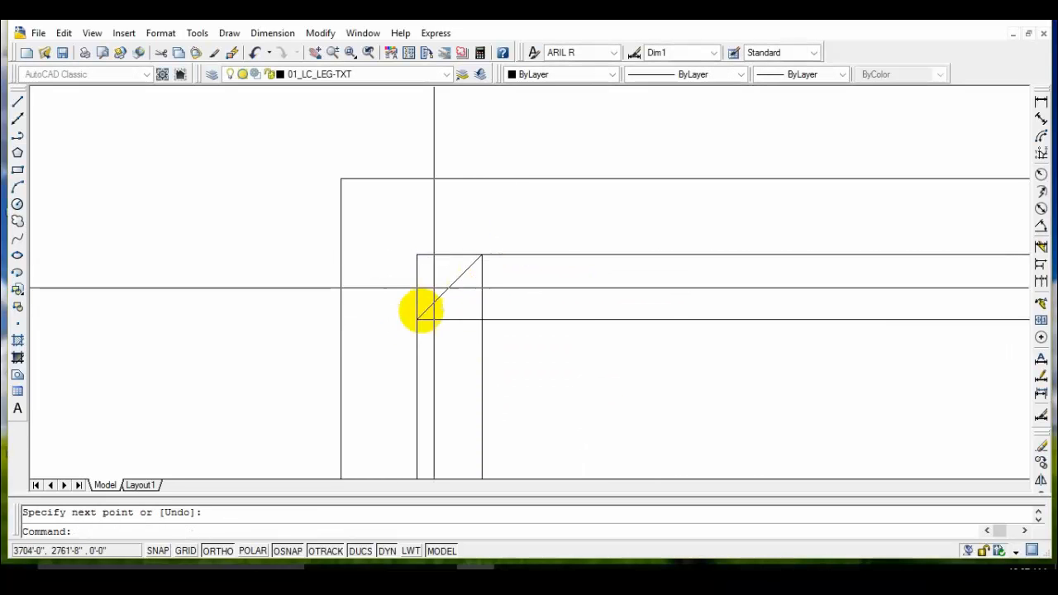
Step: Trim the inner top and left line ends that extend beyond the diagonal at the upper-left corner
text(tr)
key(Return)
key(Return)
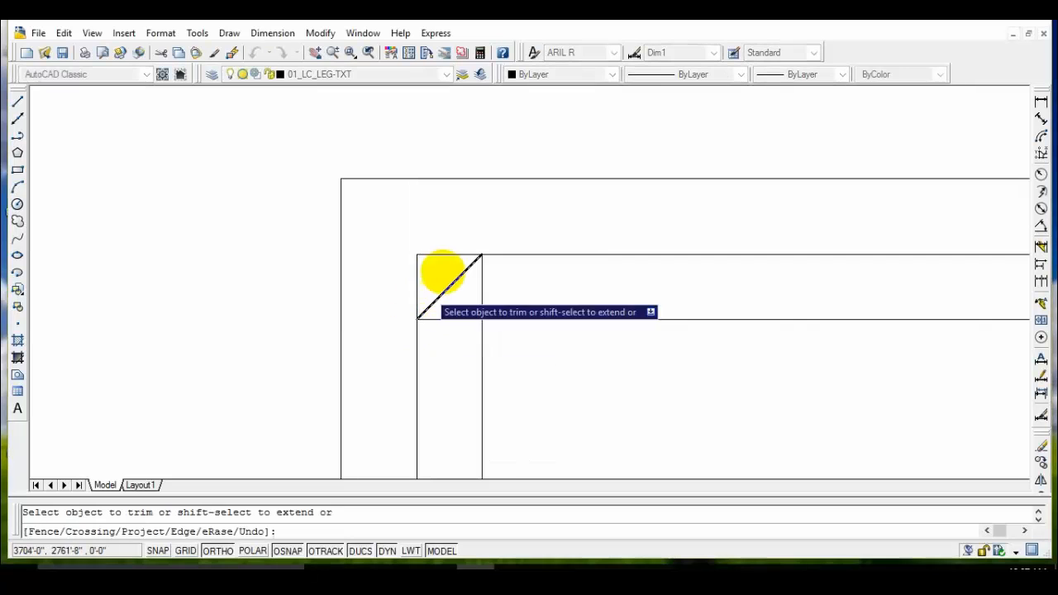
click(446, 255)
click(420, 267)
key(Return)
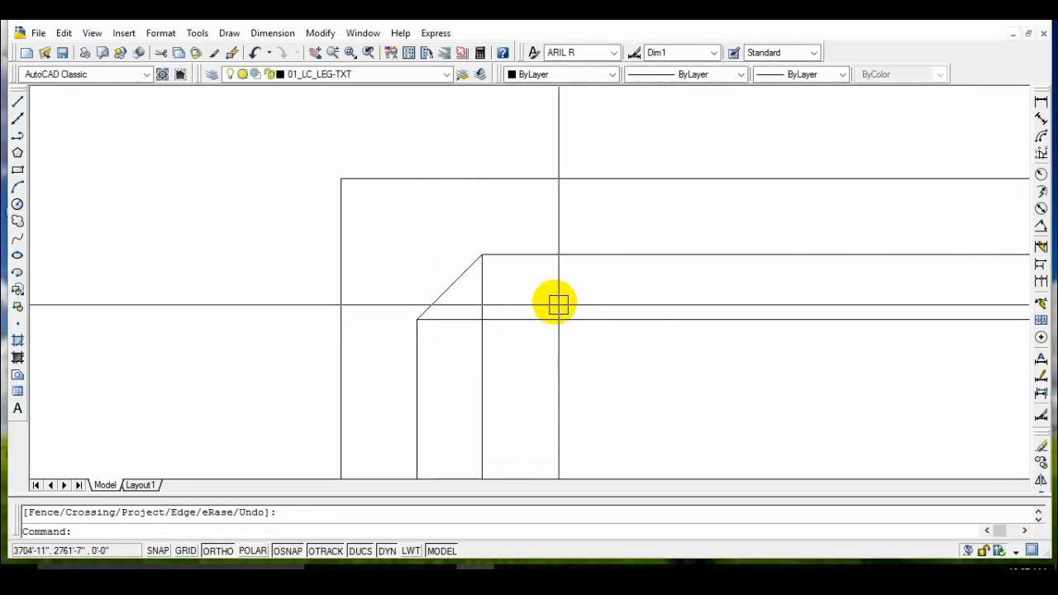
Step: Delete the two 6" offset guide lines inside the inner outline
click(548, 299)
click(462, 354)
key(Delete)
scroll(463, 357, down, 2)
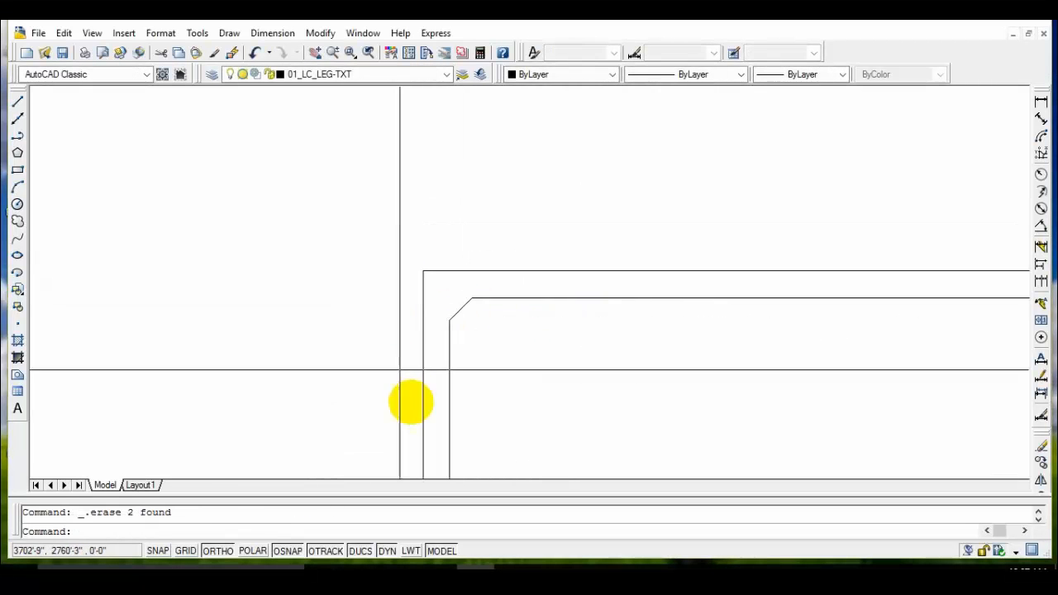
mouse_move(411, 402)
middle_down()
mouse_move(347, 347)
mouse_move(278, 316)
middle_up()
scroll(278, 316, down, 4)
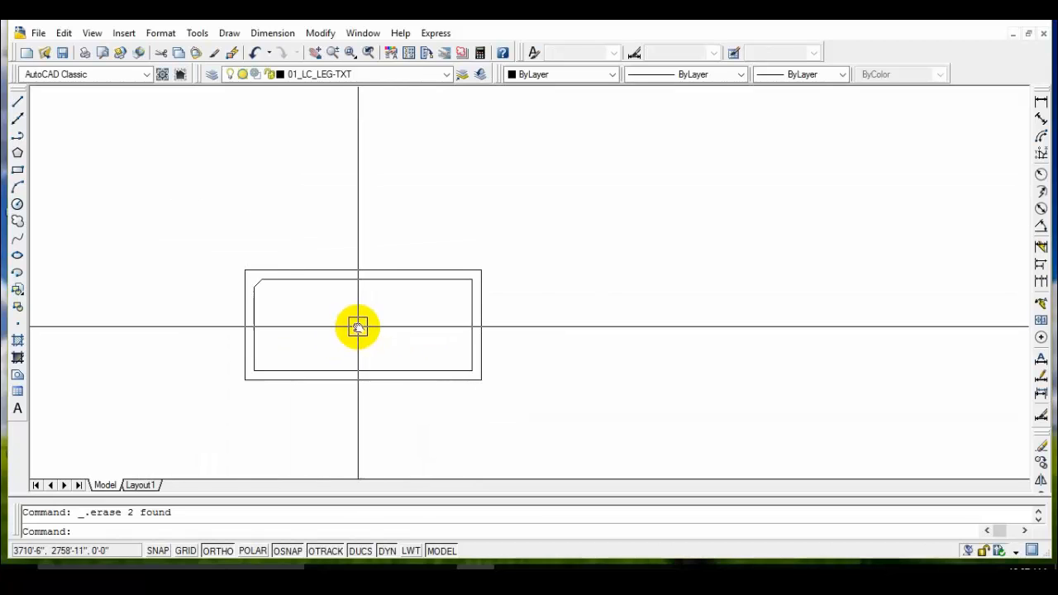
middle_drag(354, 326, 465, 301)
scroll(364, 277, up, 3)
click(380, 222)
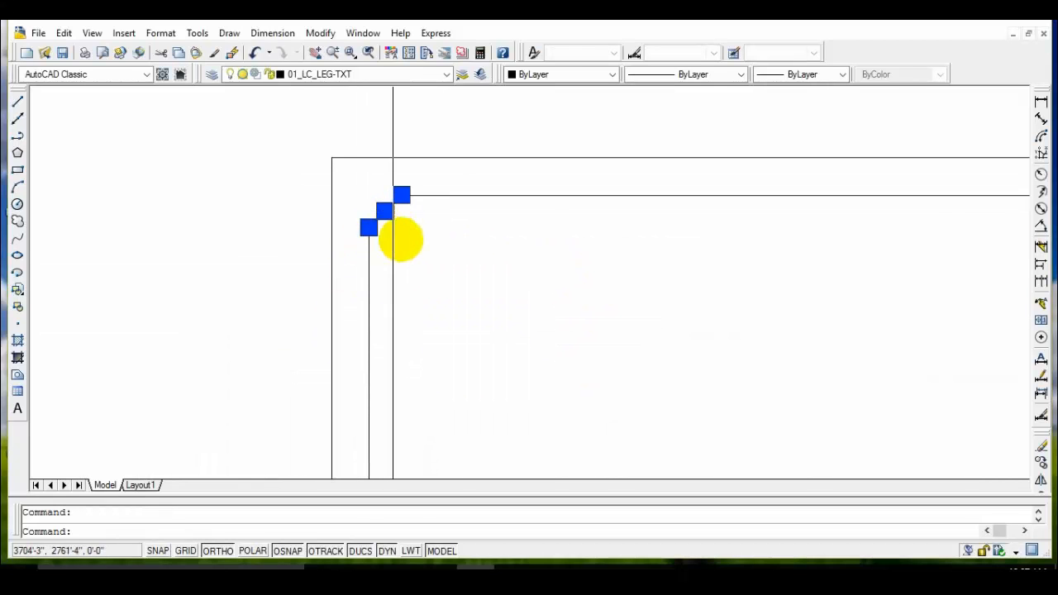
scroll(438, 277, down, 3)
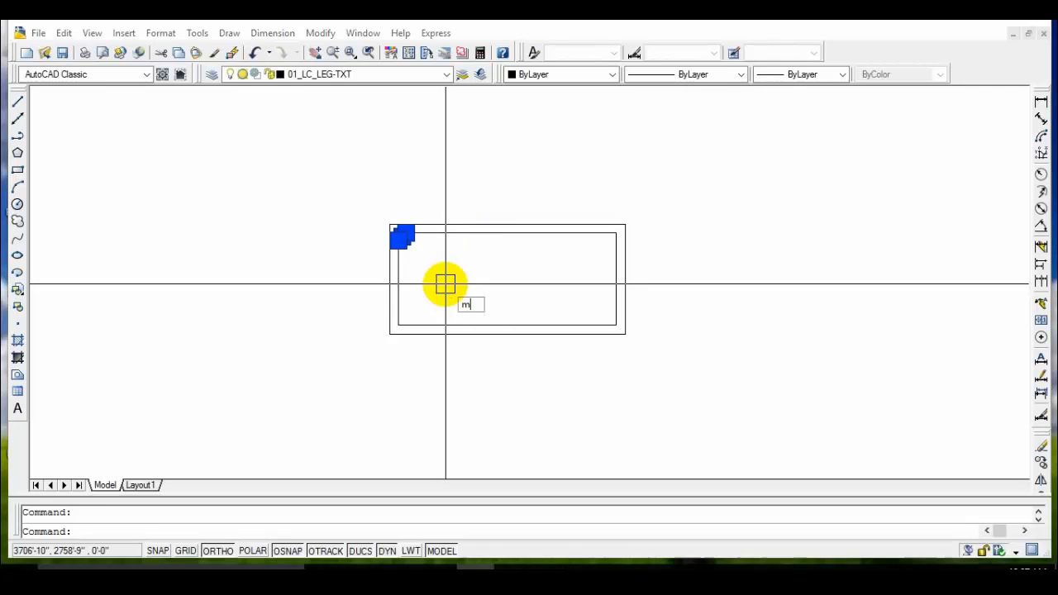
key(m)
key(i)
key(Return)
click(511, 233)
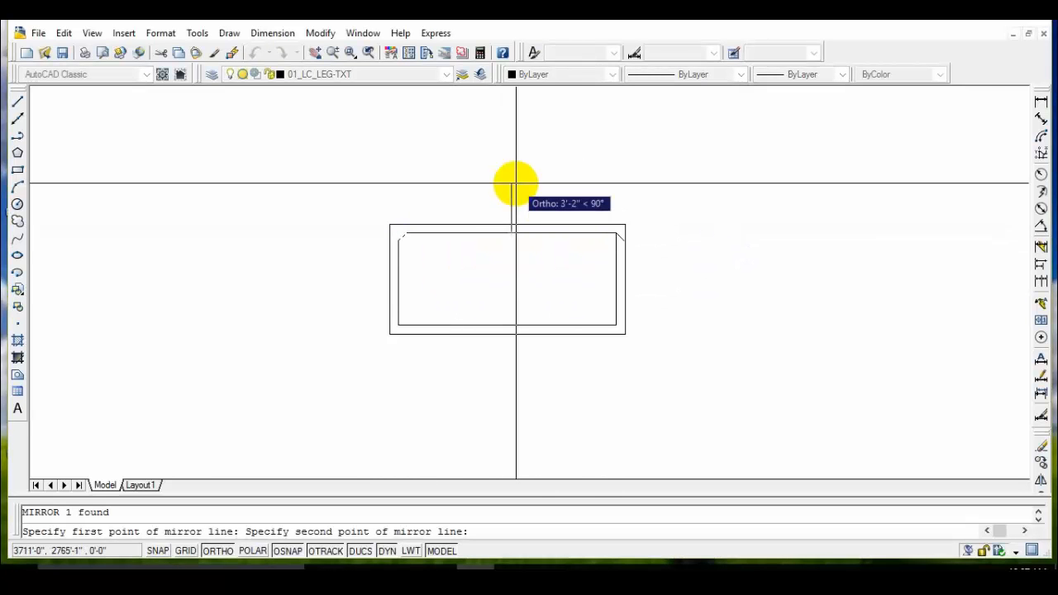
key(Escape)
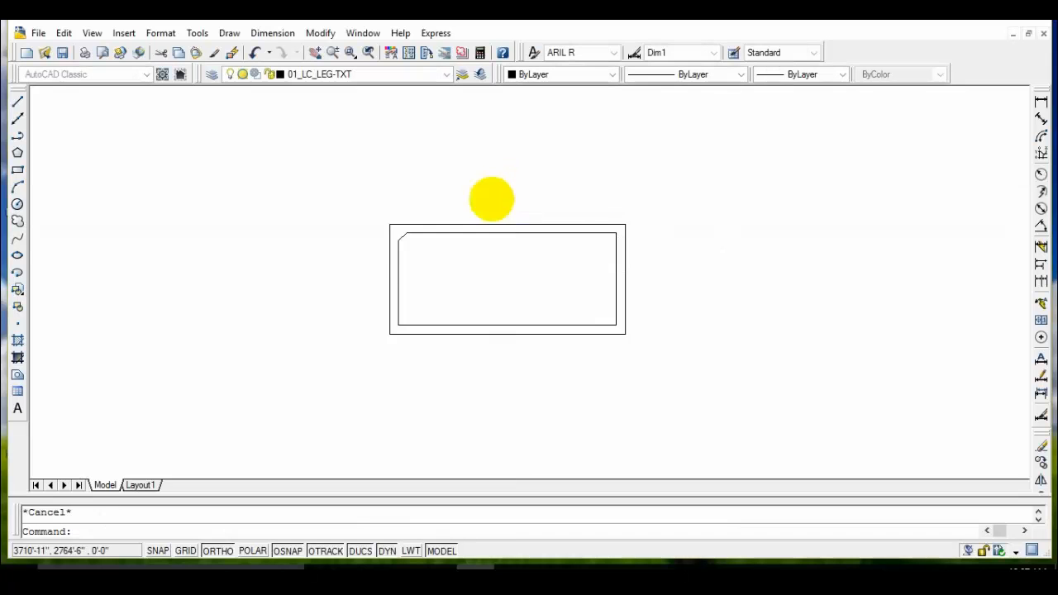
Step: Mirror the upper-left corner diagonal about the plan's vertical centerline onto the upper-right inner corner, keeping the original
click(402, 236)
text(mi)
key(Return)
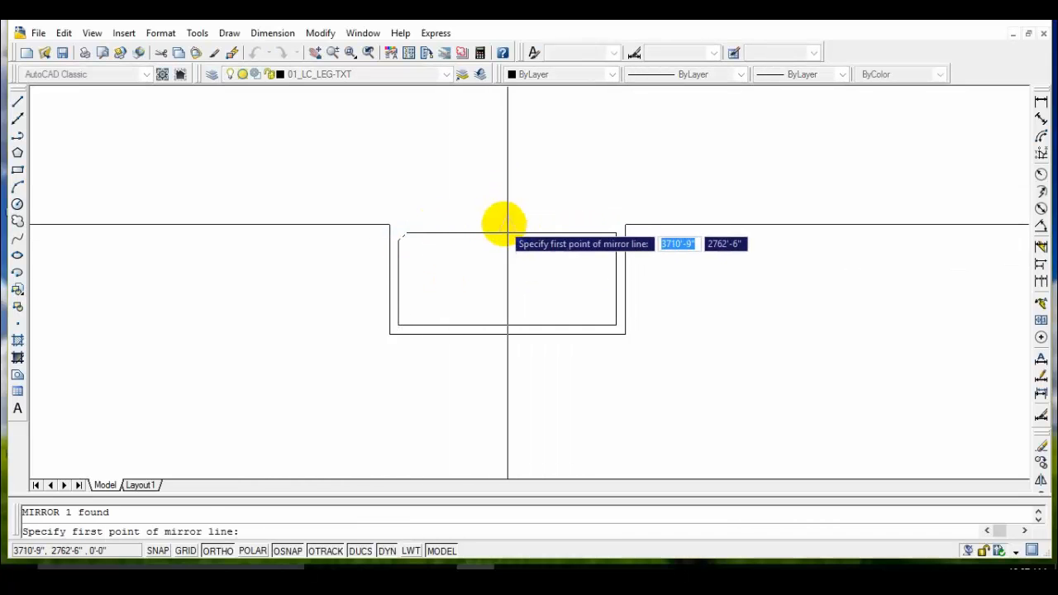
click(507, 225)
click(506, 178)
key(Return)
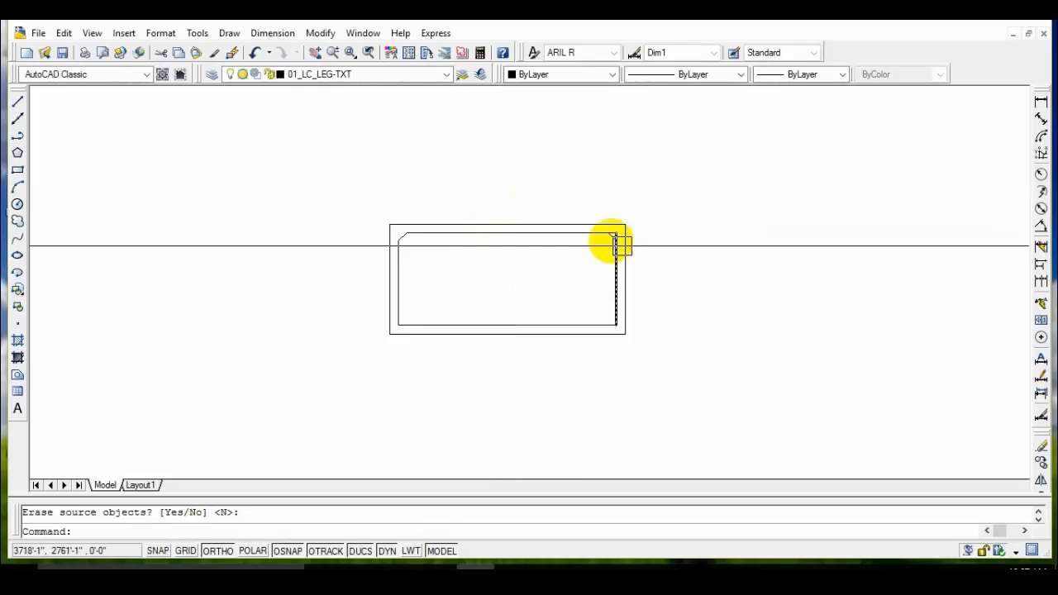
Step: Trim the inner top and right line ends that extend beyond the diagonal at the upper-right corner
scroll(617, 240, up, 8)
text(tr)
key(Return)
key(Return)
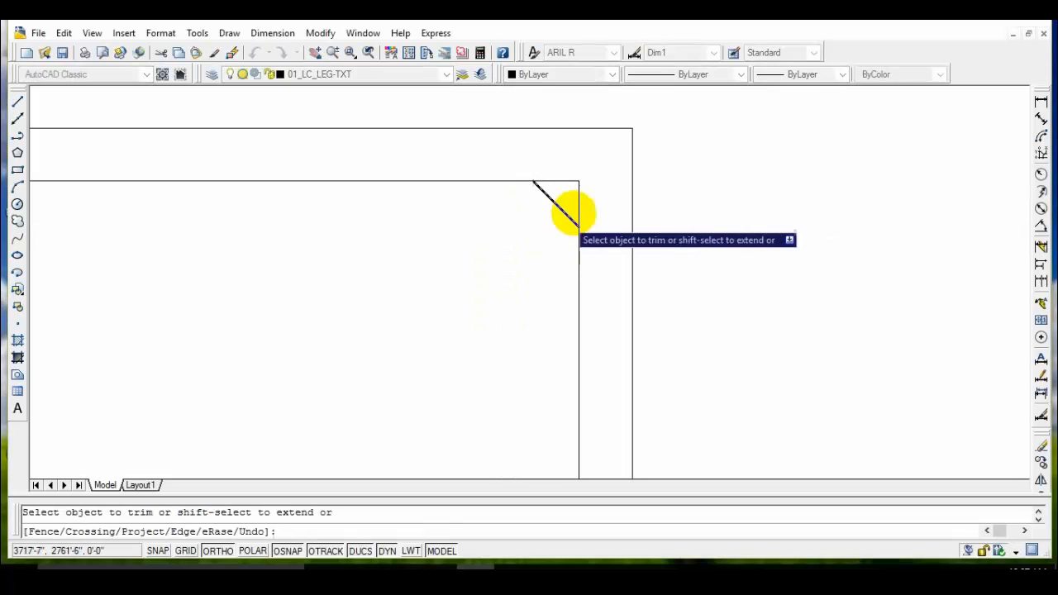
click(579, 203)
click(573, 184)
key(Return)
scroll(563, 203, down, 8)
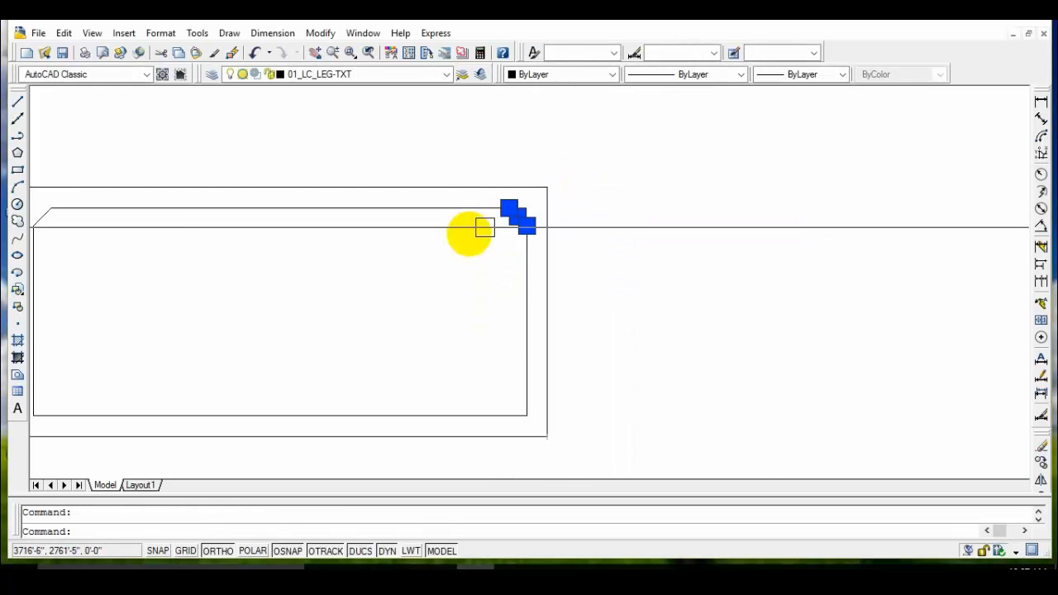
click(356, 198)
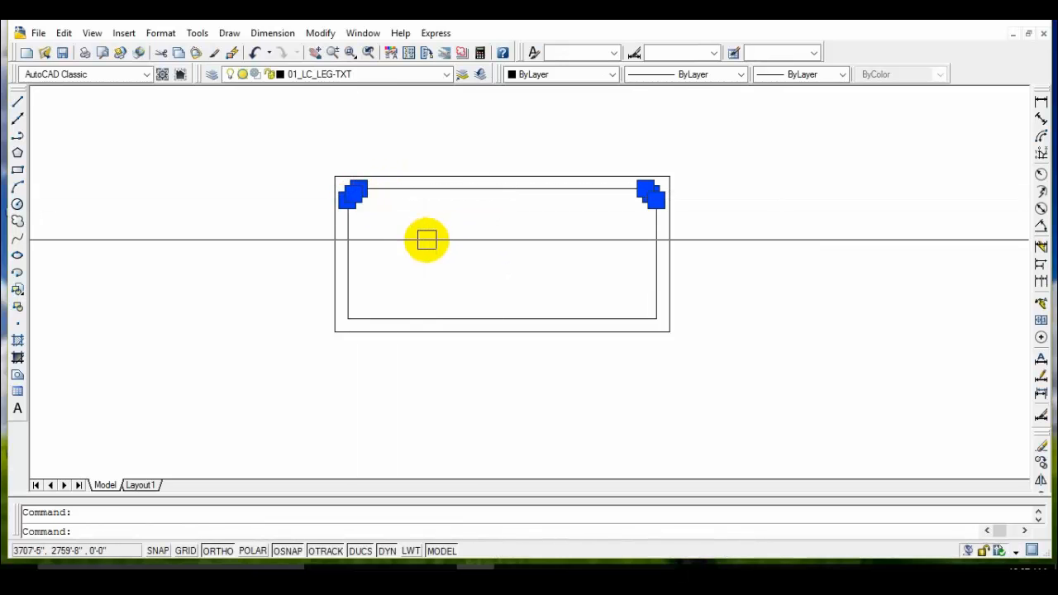
text(mi)
key(Return)
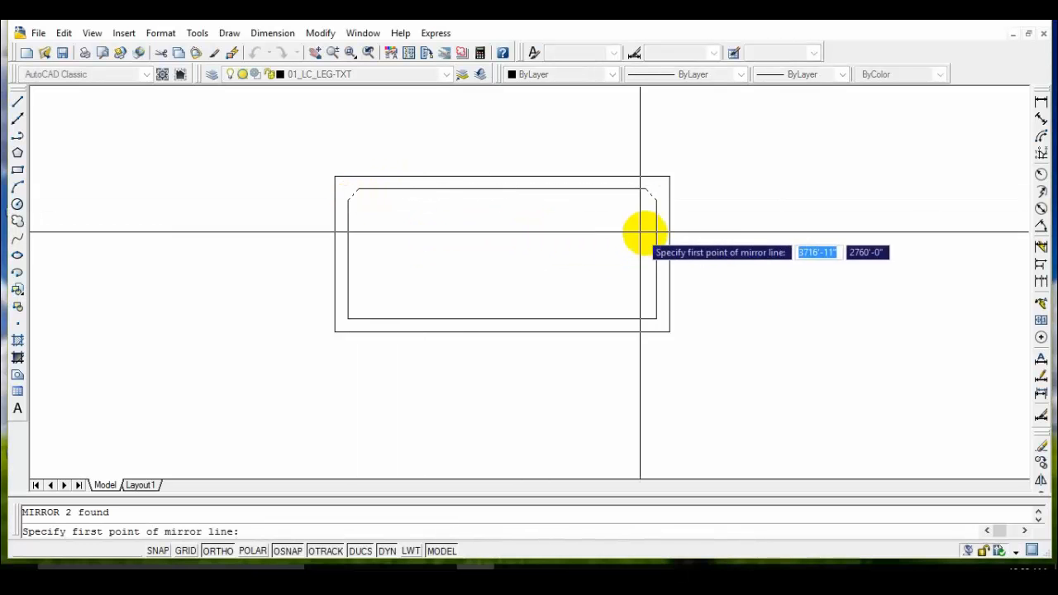
click(656, 253)
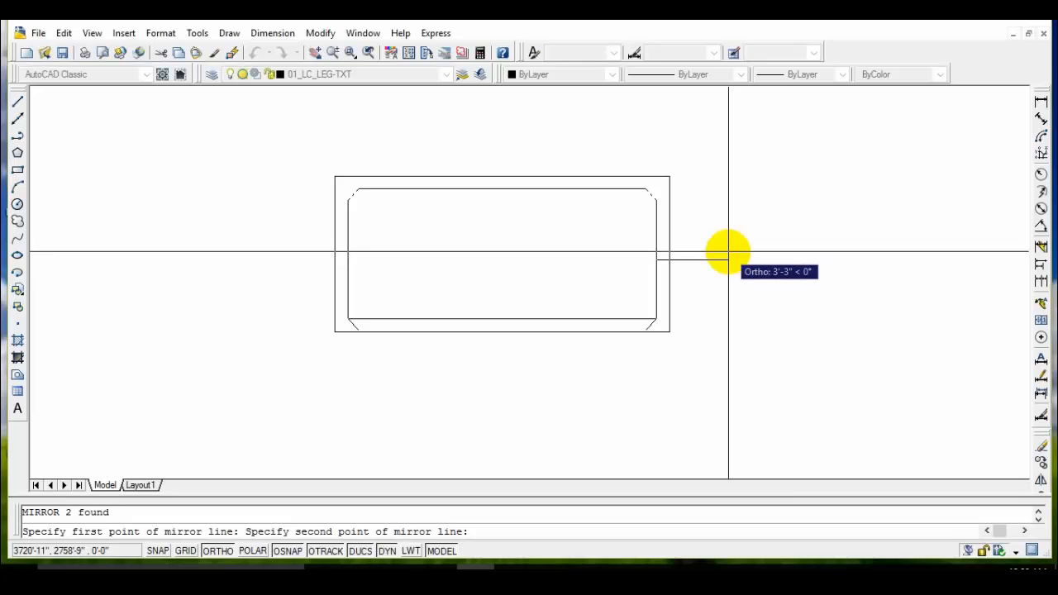
key(Escape)
Step: Mirror both upper corner diagonals about the outer outline's horizontal centerline onto the lower inner corners, keeping the originals
click(616, 229)
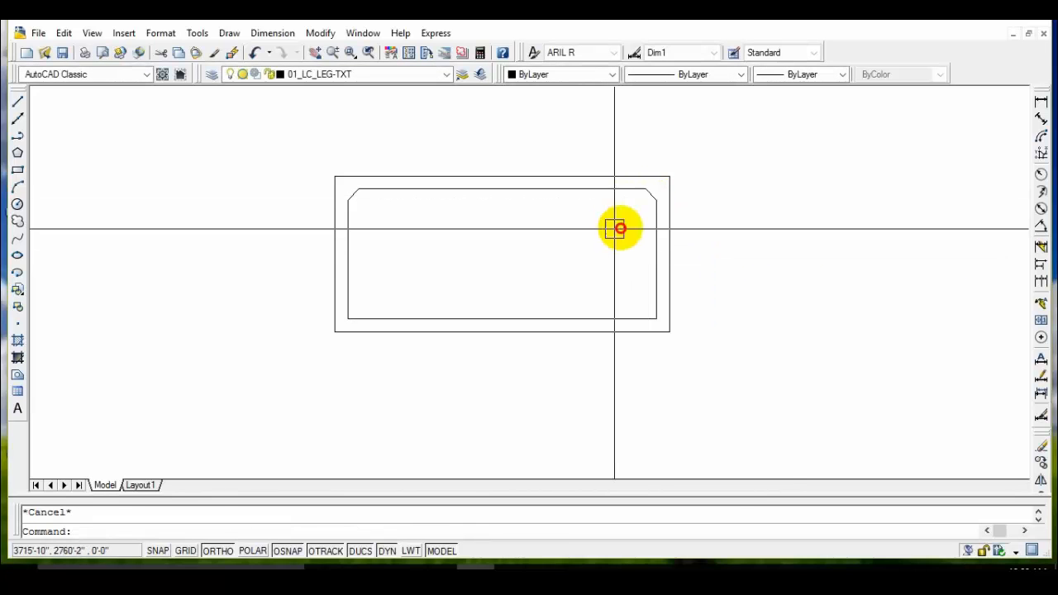
click(685, 157)
click(278, 234)
click(428, 156)
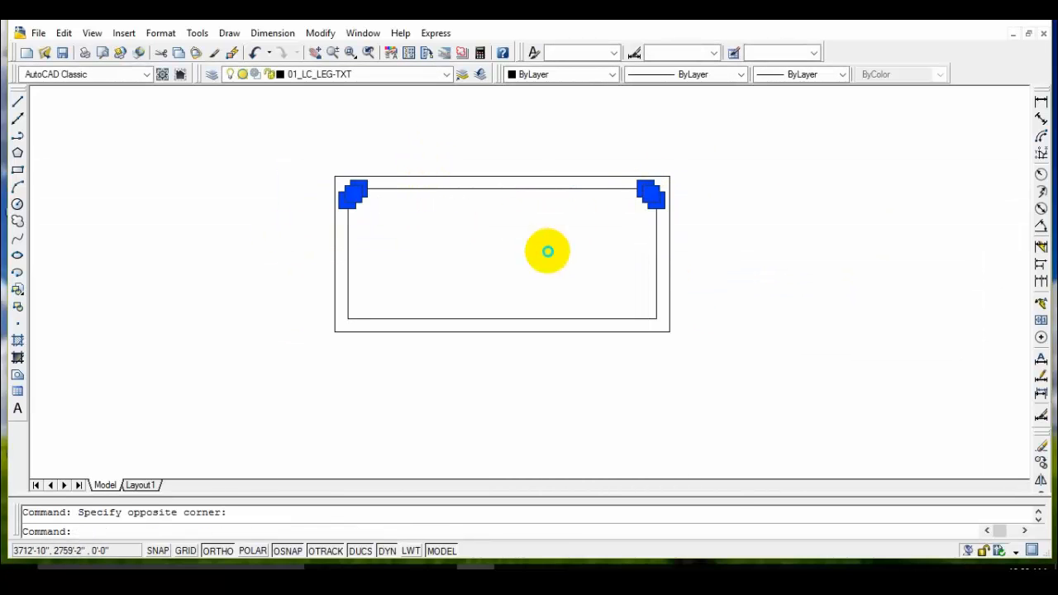
text(mi)
key(Return)
click(669, 254)
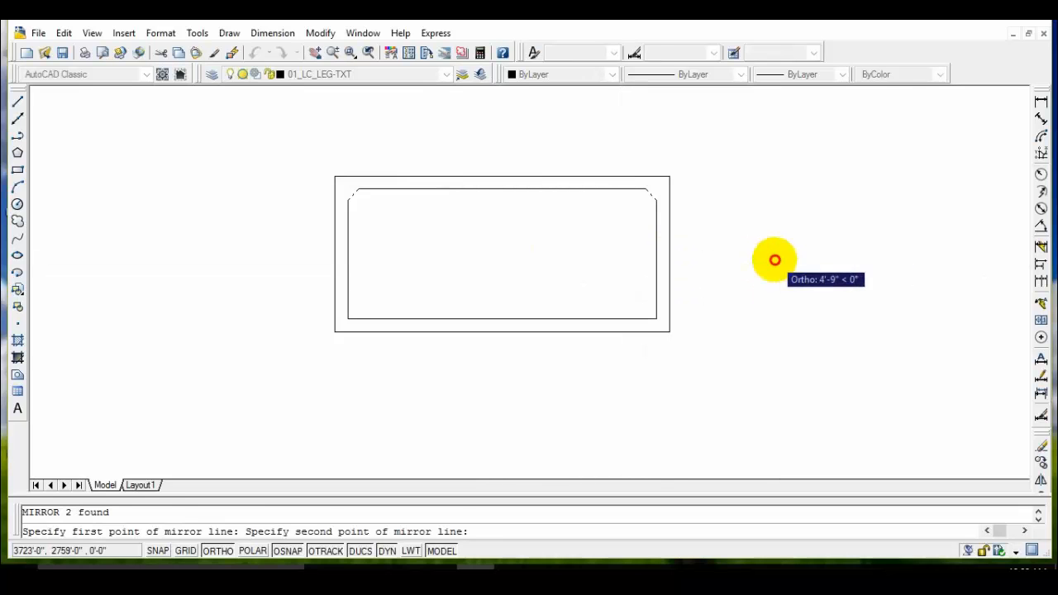
click(775, 260)
key(Return)
Step: Trim the inner right and bottom line ends that extend beyond the diagonal at the lower-right corner
text(tr)
key(Return)
key(Return)
scroll(645, 314, up, 6)
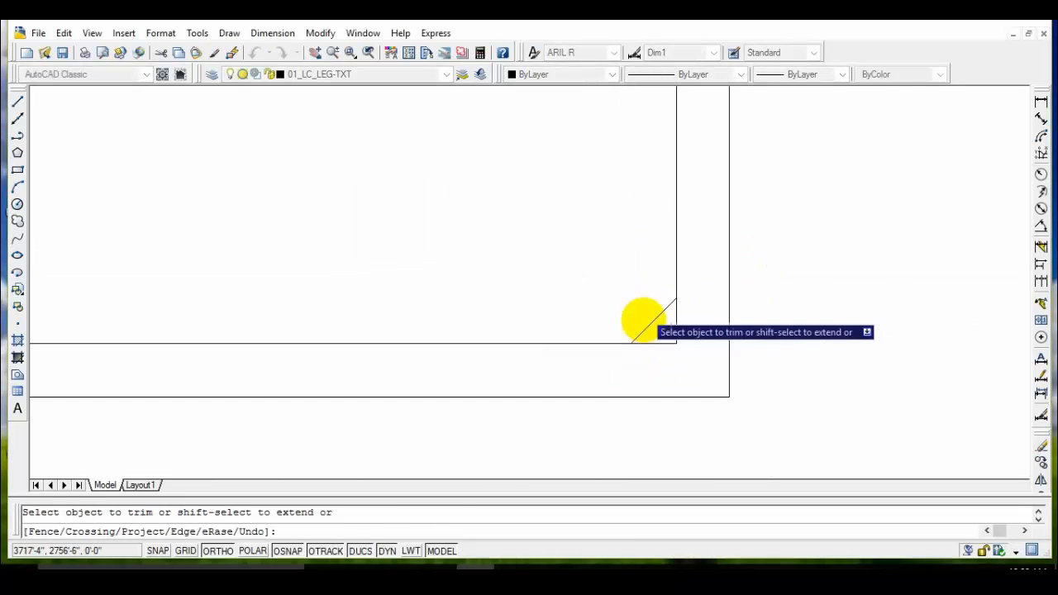
scroll(645, 318, up, 3)
click(705, 323)
click(676, 373)
scroll(587, 373, down, 6)
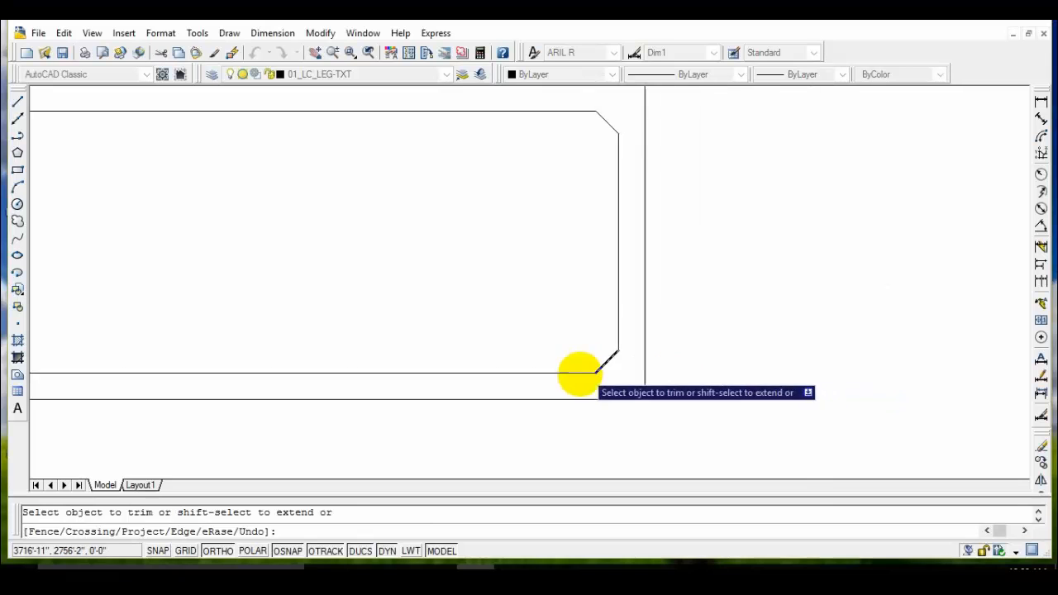
Step: Trim the inner bottom and left line ends that extend beyond the diagonal at the lower-left corner
middle_drag(584, 372, 825, 303)
scroll(229, 306, up, 6)
click(266, 303)
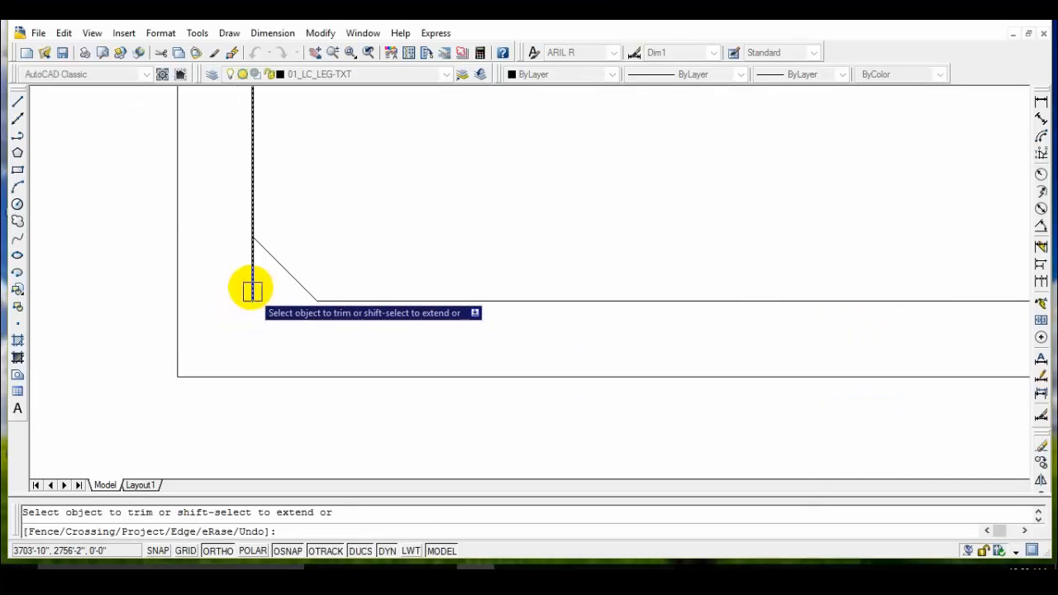
click(253, 290)
scroll(306, 289, down, 6)
middle_drag(428, 259, 409, 264)
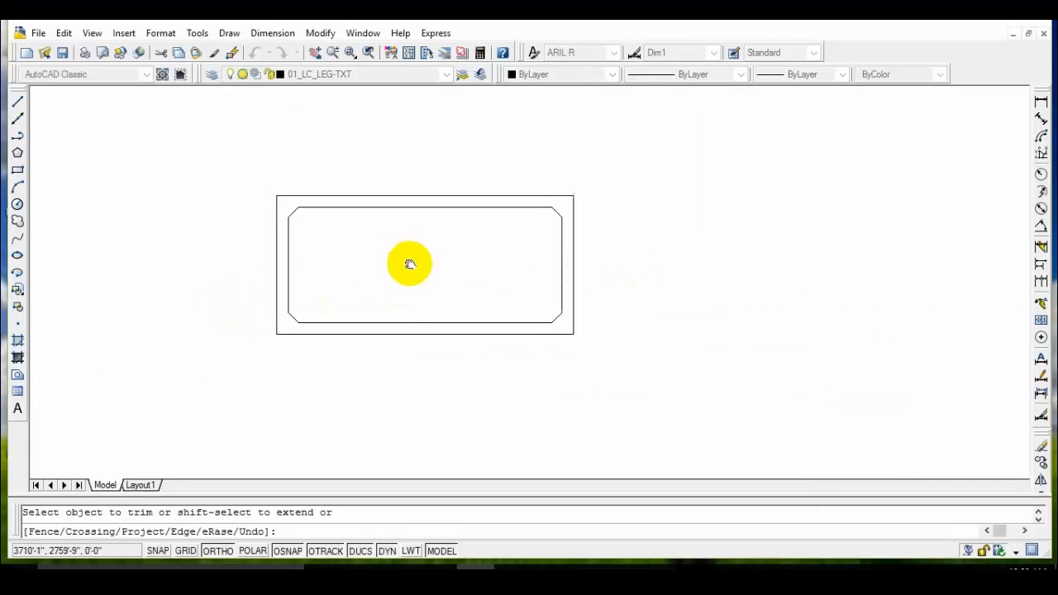
key(Escape)
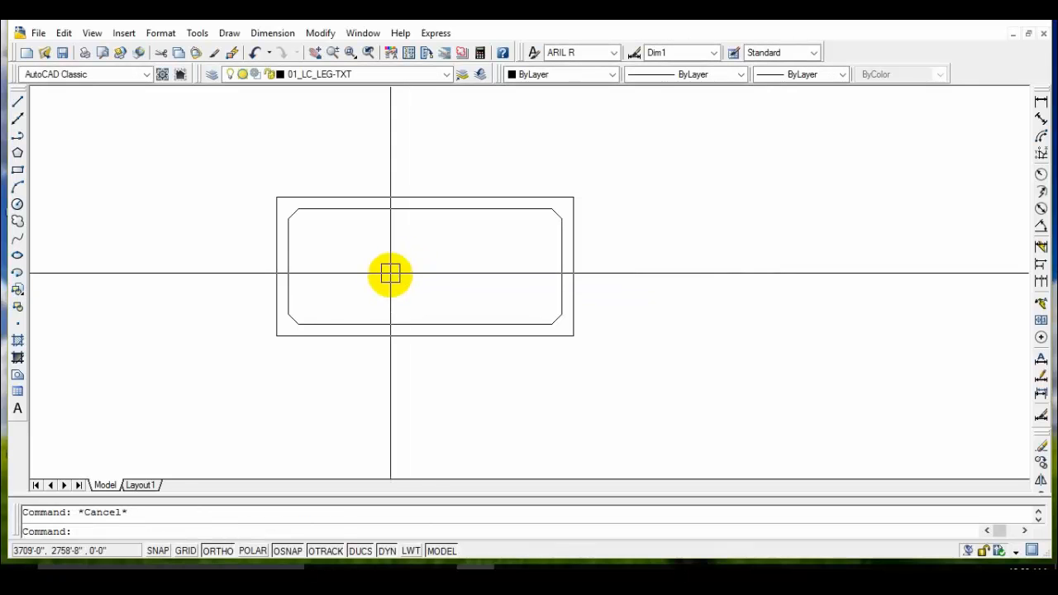
Step: Draw a three-sided rectangular outline about 7" high rising from the inner bottom line near its middle
middle_drag(436, 306, 455, 282)
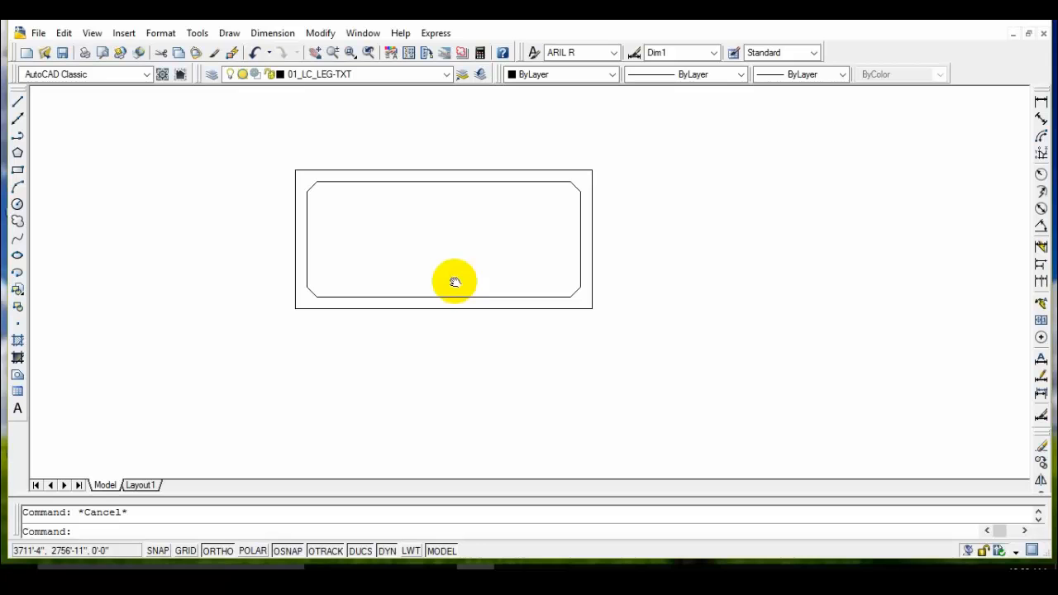
middle_drag(455, 282, 454, 268)
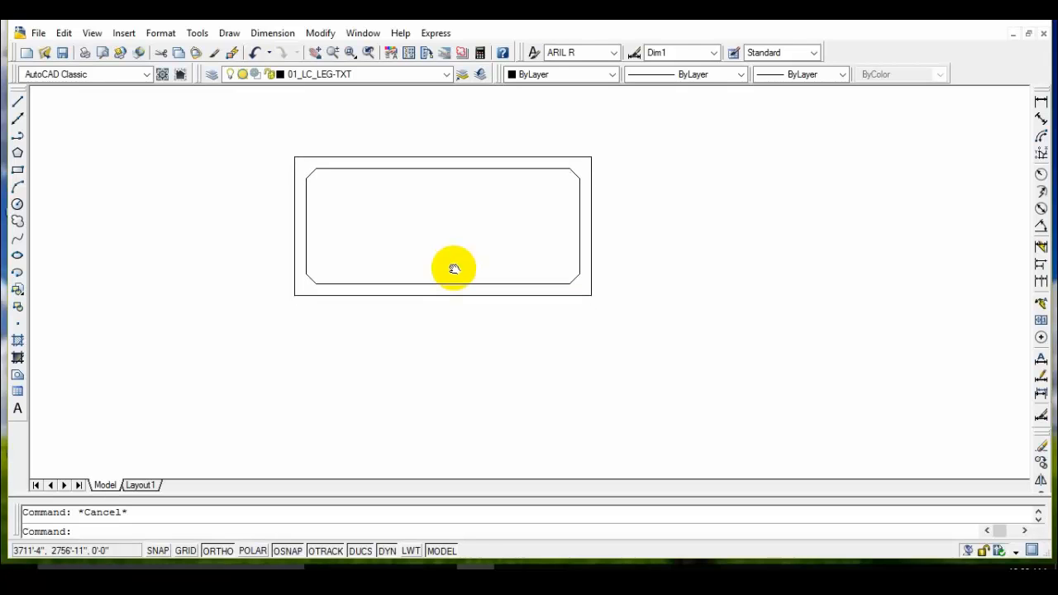
scroll(454, 269, up, 4)
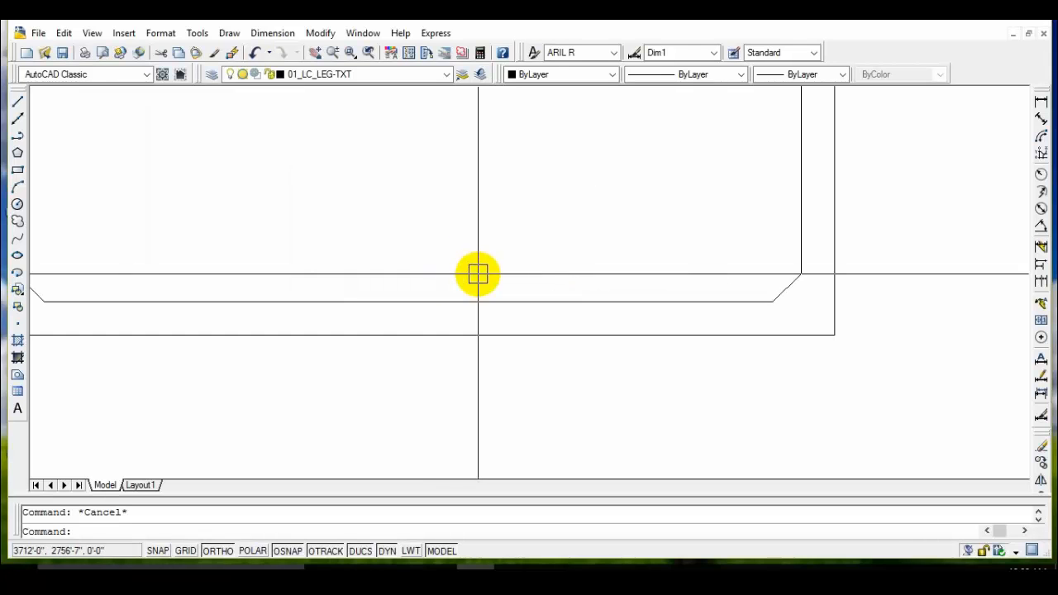
text(l)
key(Return)
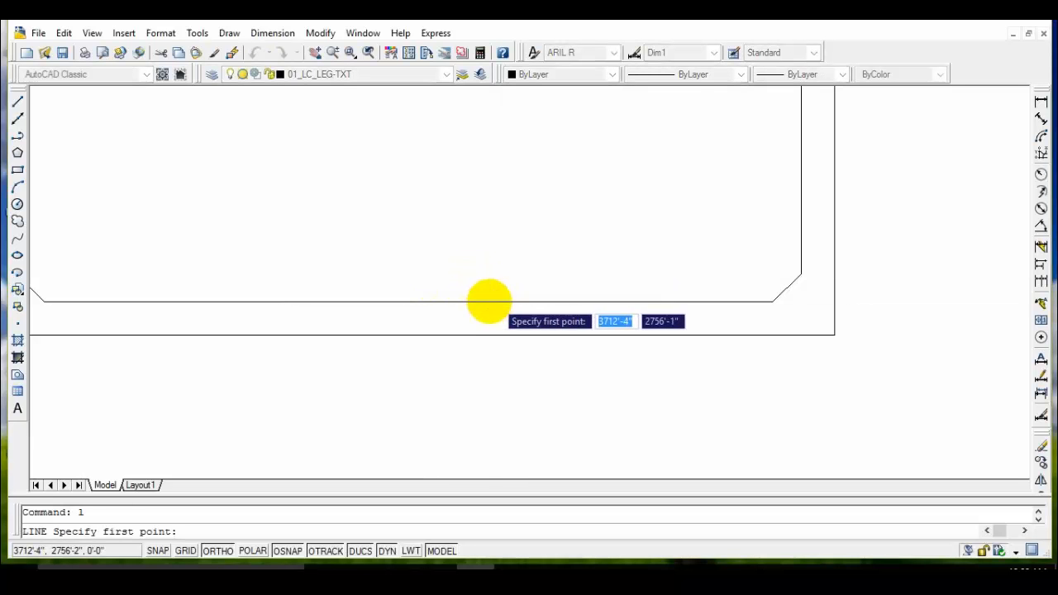
click(485, 300)
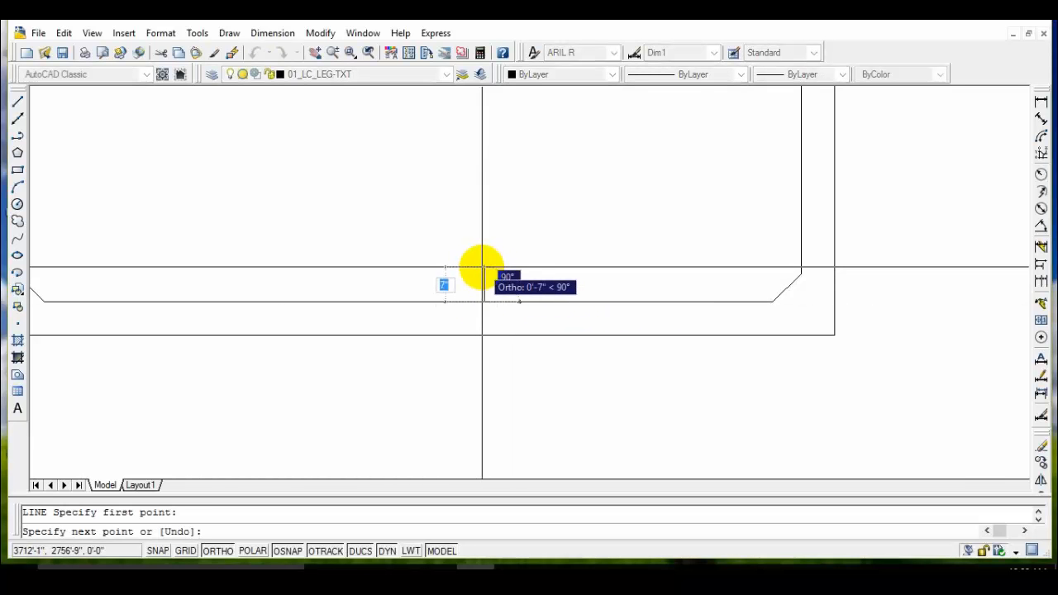
click(484, 267)
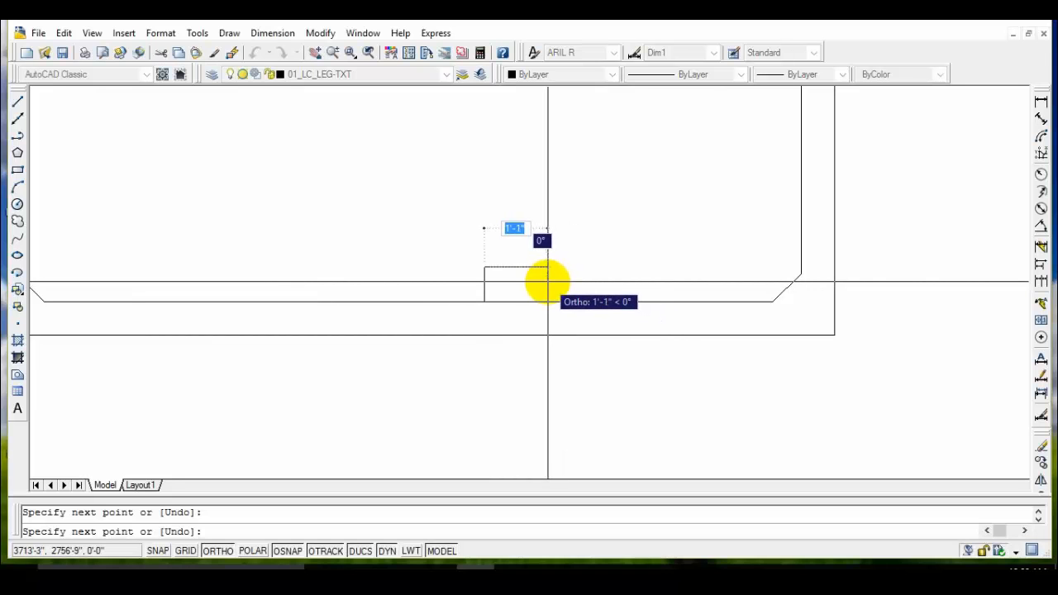
click(558, 267)
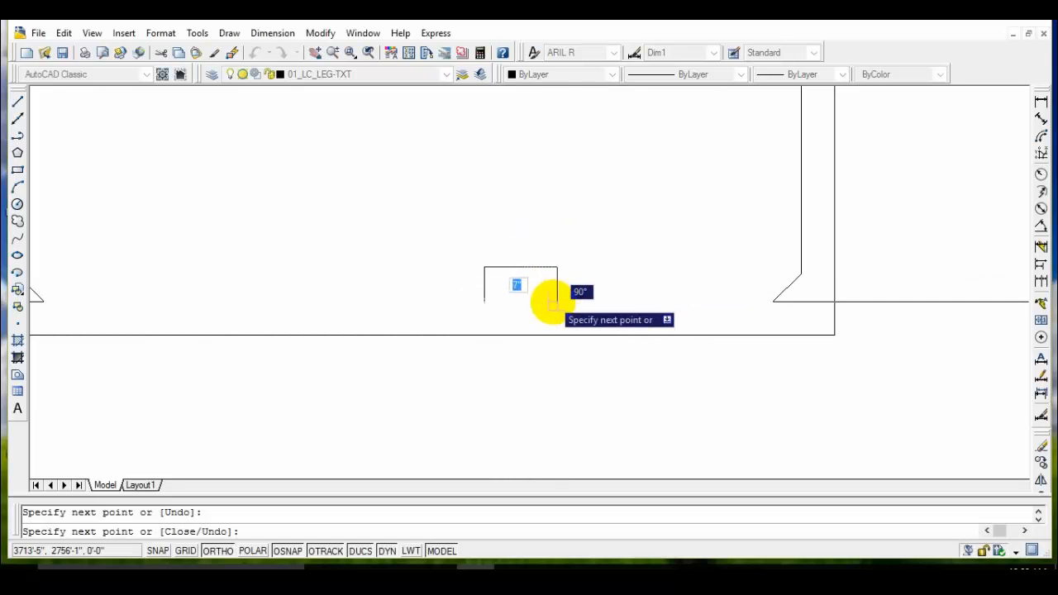
click(557, 301)
key(Return)
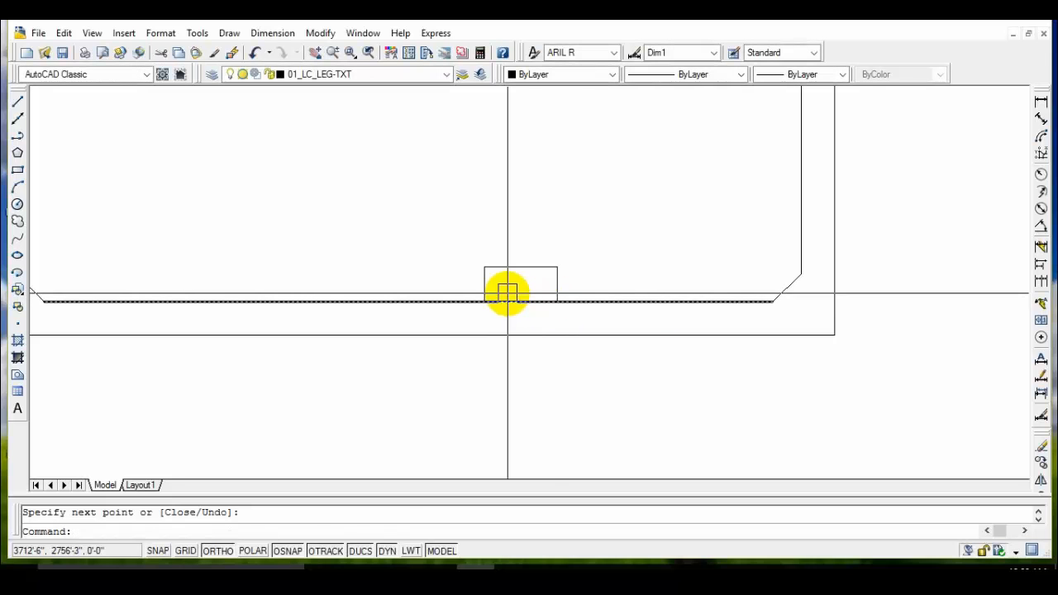
Step: Offset the right, top and left lines of the small outline 3" inward
text(o)
key(Return)
text(3)
key(Return)
click(550, 277)
click(504, 290)
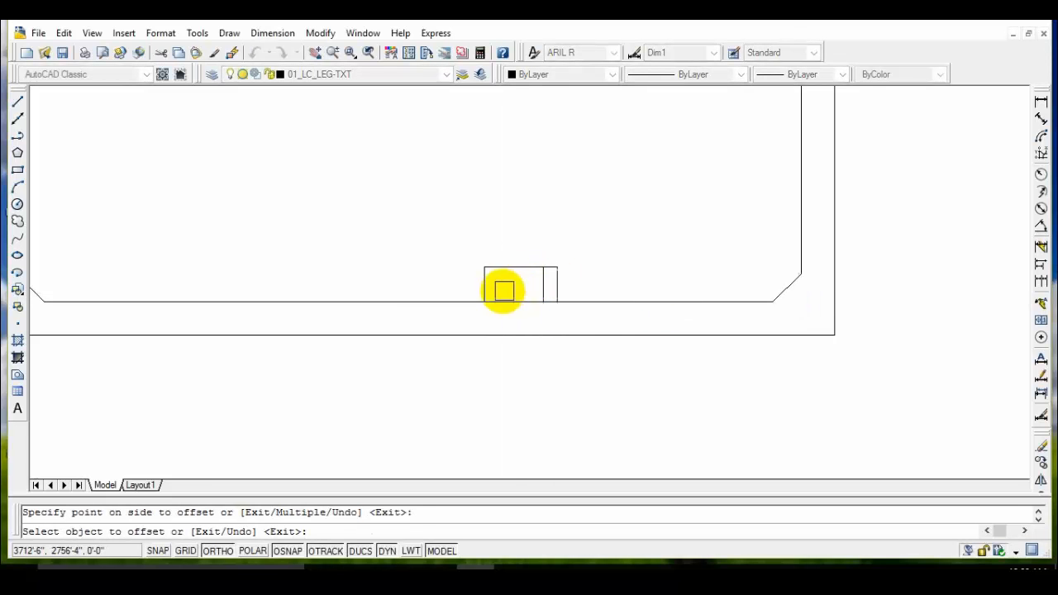
scroll(510, 272, up, 4)
click(511, 258)
click(505, 323)
click(419, 314)
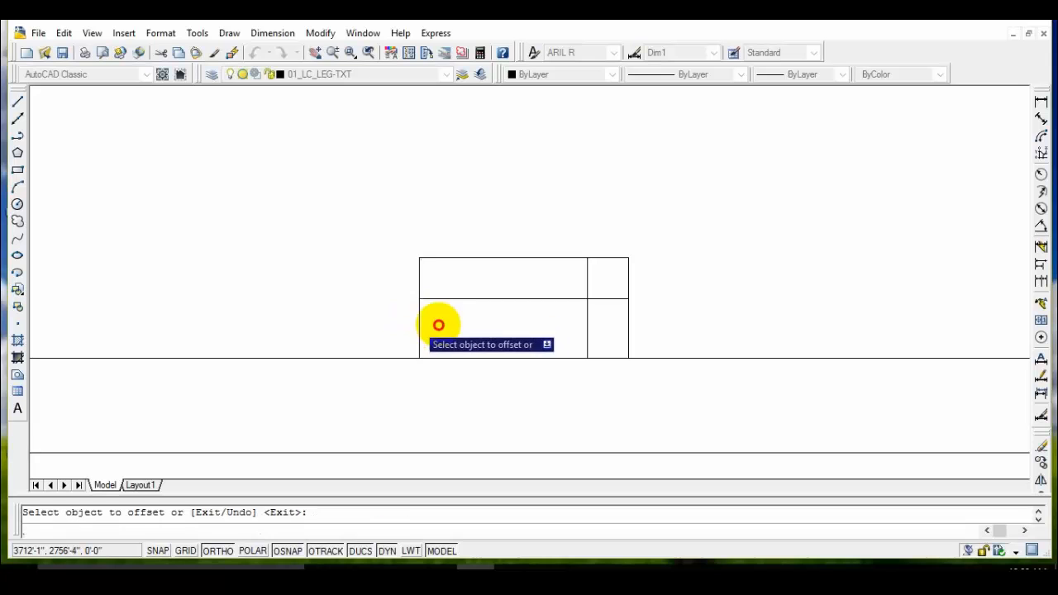
click(443, 324)
key(Return)
Step: Trim the crossing ends of the three offset lines at both upper corners to form a clean inner outline
text(tr)
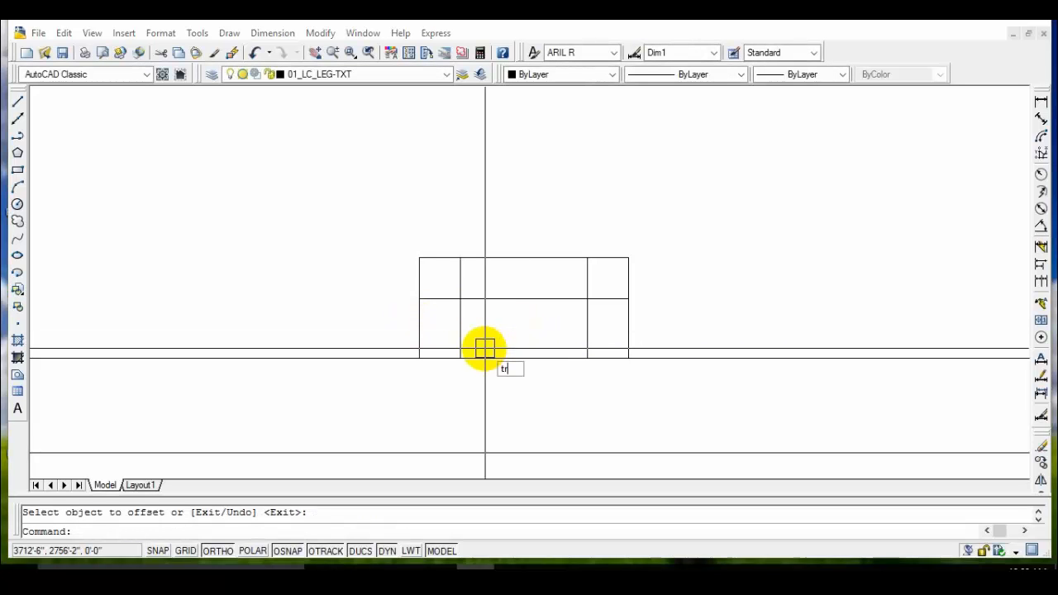
key(Return)
key(Return)
click(442, 297)
click(460, 281)
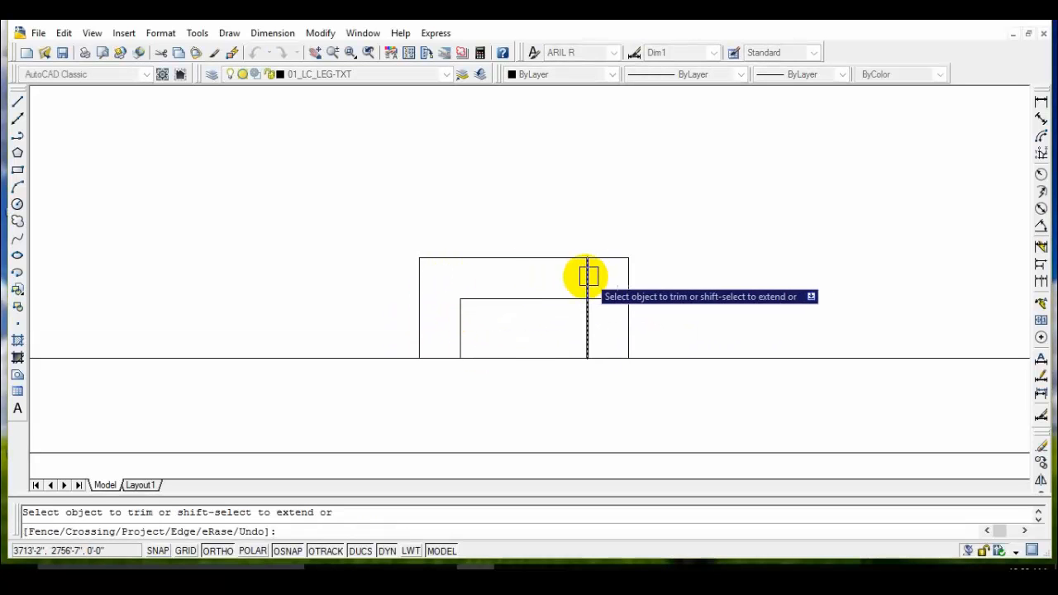
click(588, 275)
key(Return)
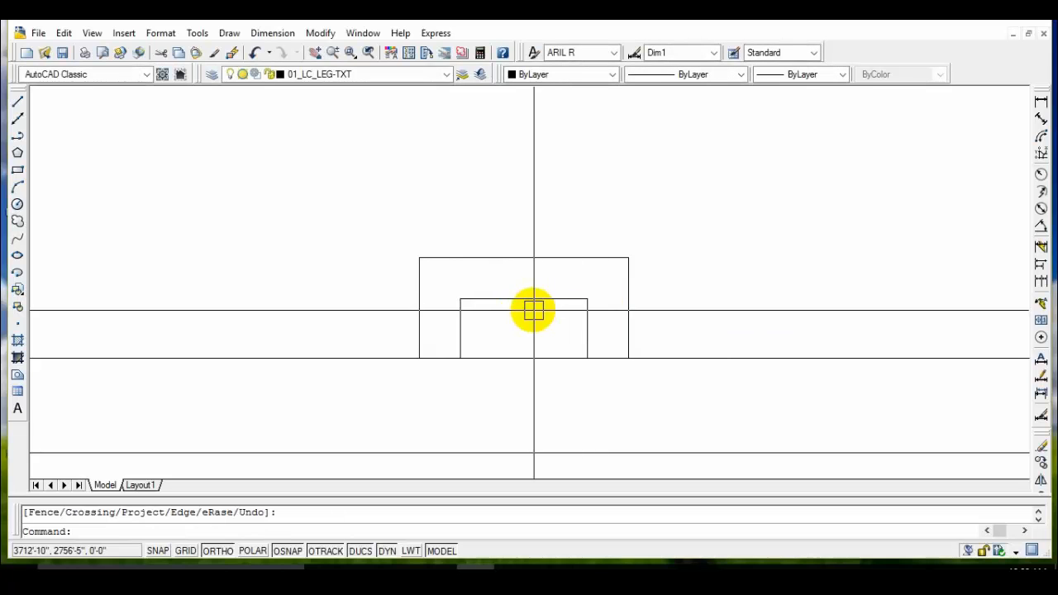
scroll(496, 242, down, 4)
middle_drag(497, 241, 485, 299)
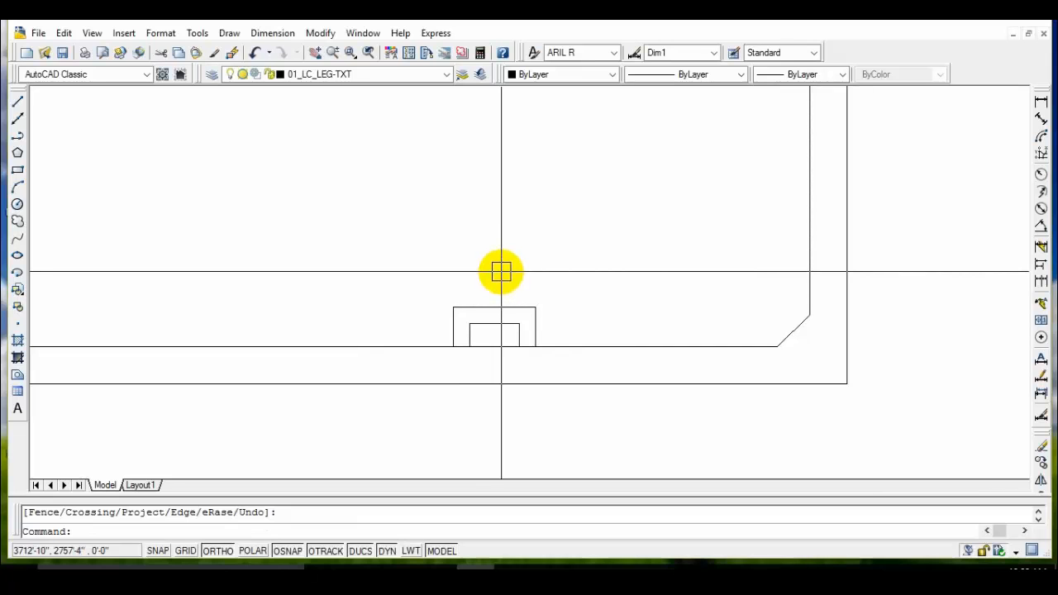
Step: Draw a circle with a radius of about 11" centred just above the small double-lined box and overlapping it
text(c)
key(Return)
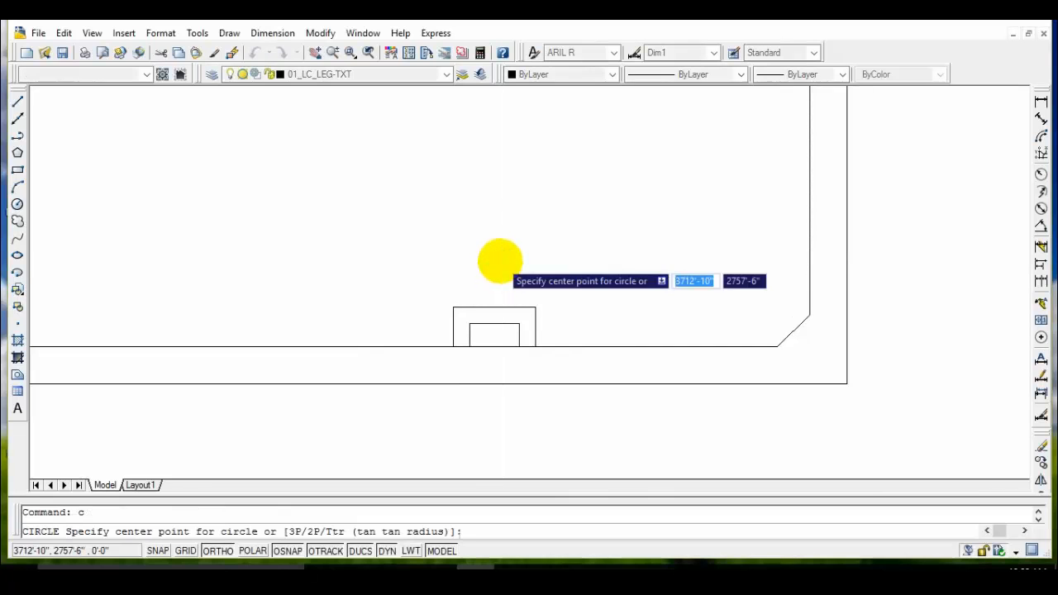
click(497, 278)
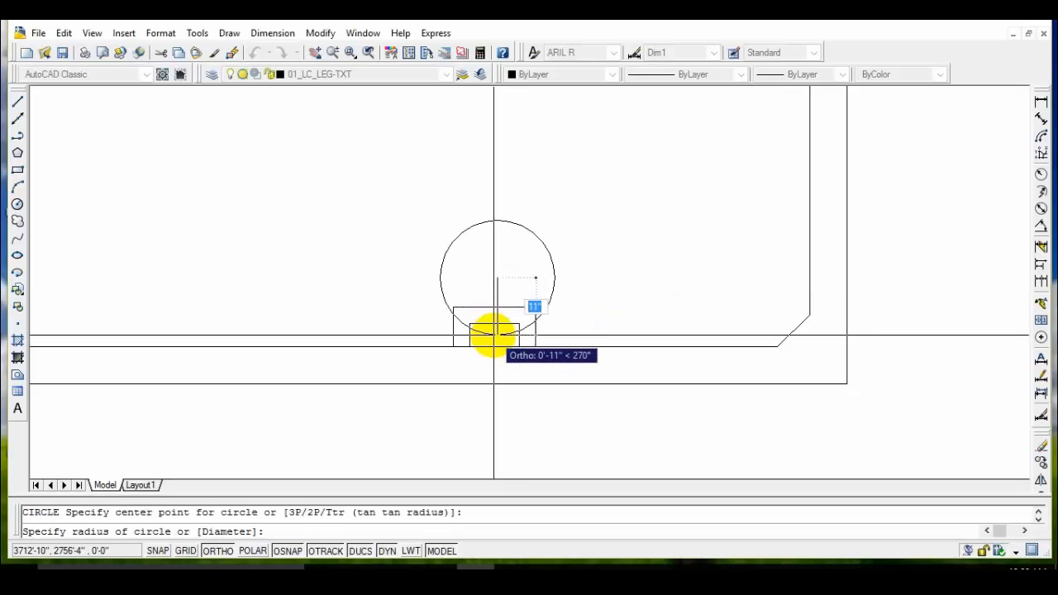
click(494, 335)
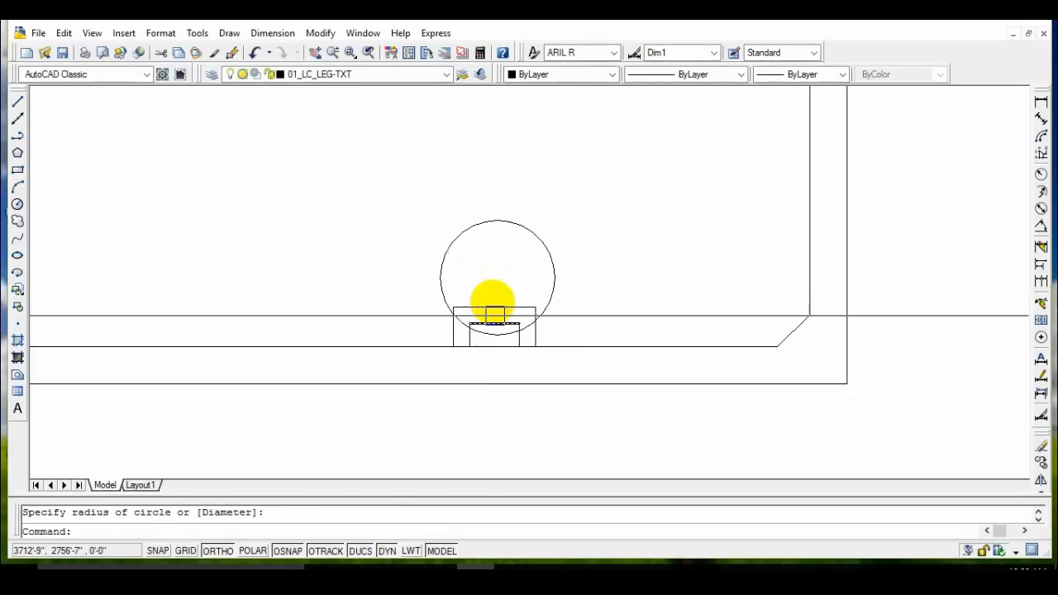
Step: Offset the circle 2" inward to form a concentric inner circle
key(Return)
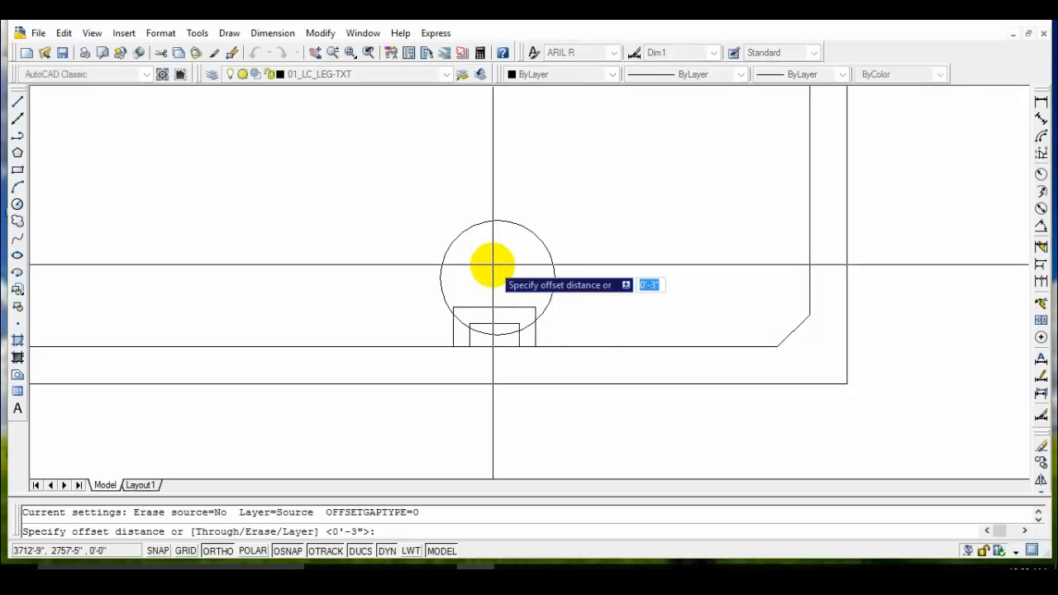
text(2)
key(Return)
click(508, 230)
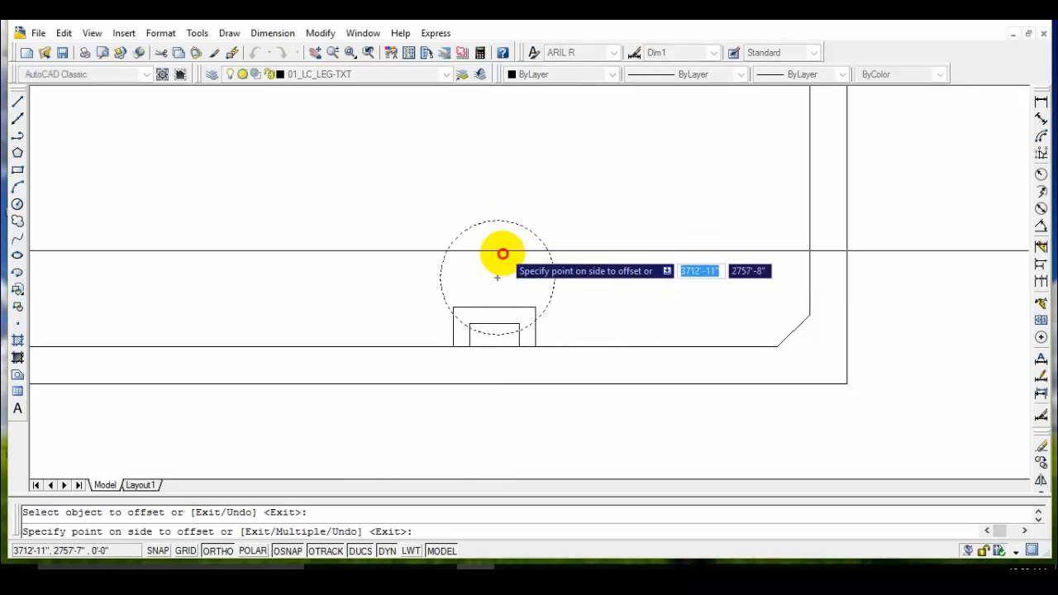
click(502, 253)
key(Return)
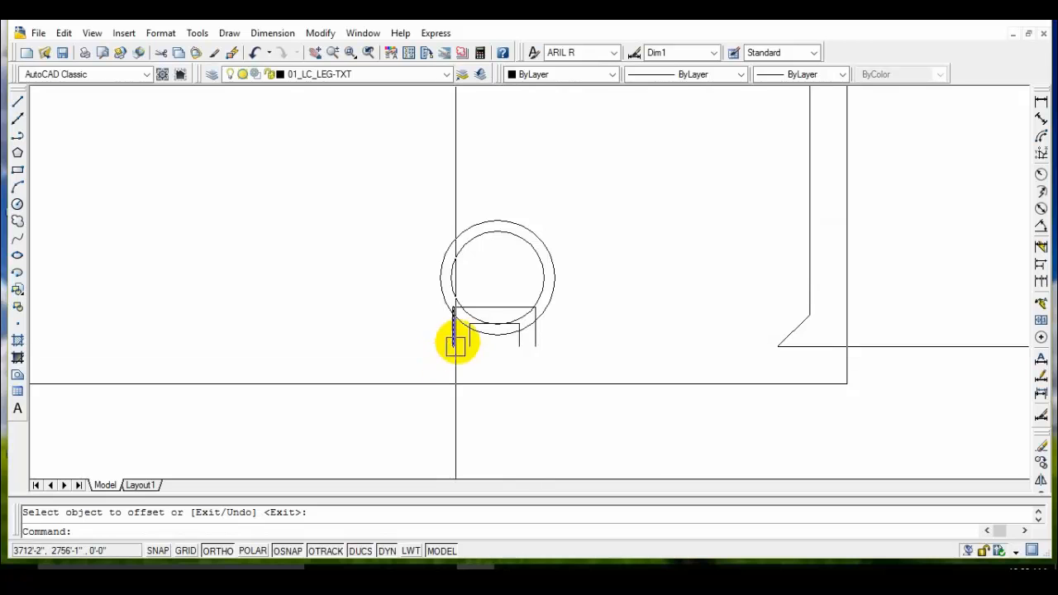
Step: Add a linear dimension for the plan's outer length above the upper wall, between its two outer corners
scroll(410, 265, down, 4)
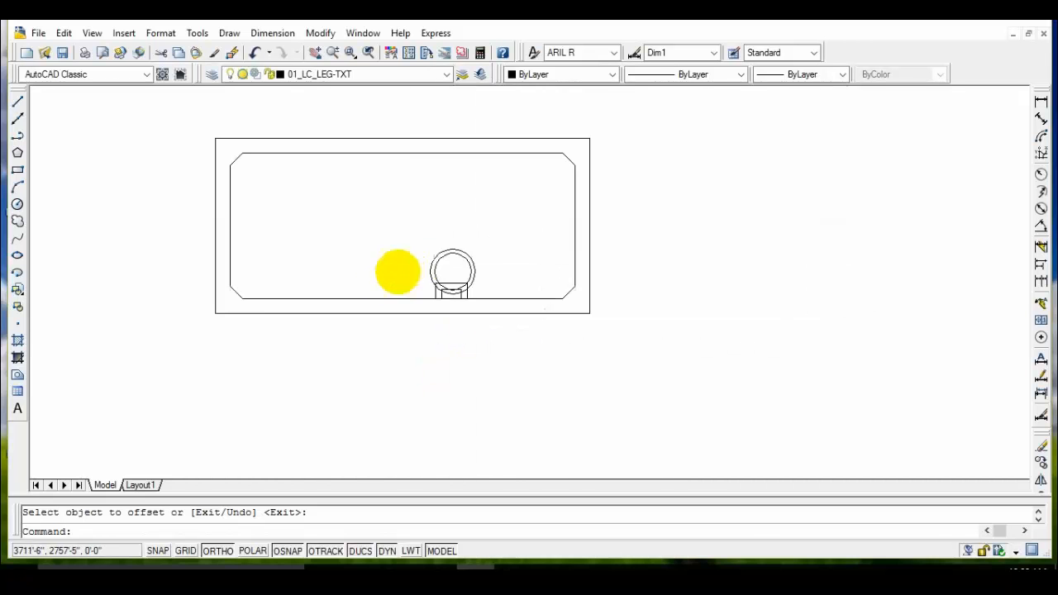
middle_drag(397, 272, 485, 297)
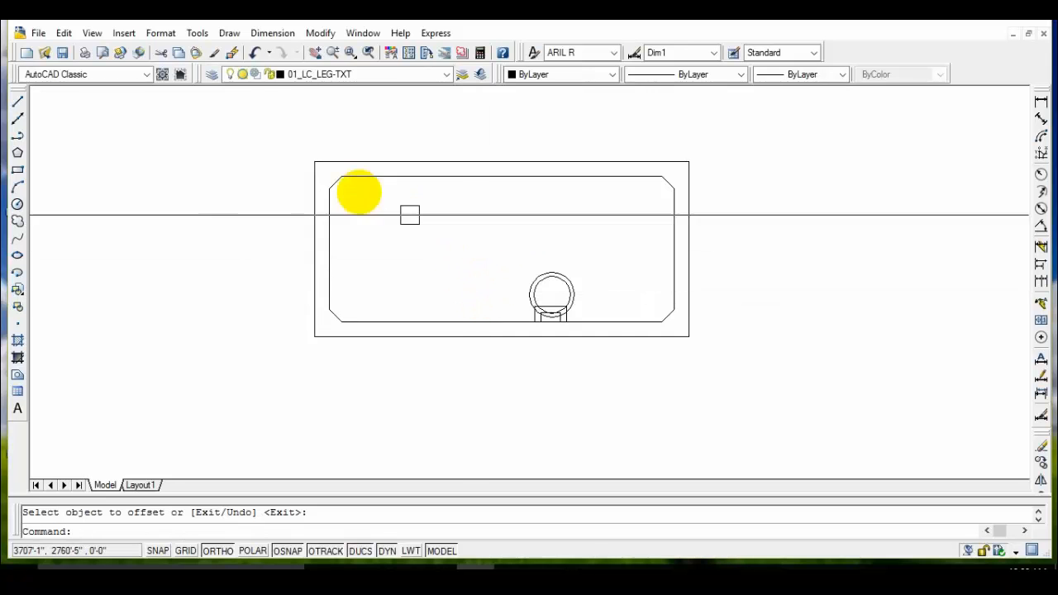
scroll(335, 188, up, 3)
scroll(474, 237, down, 6)
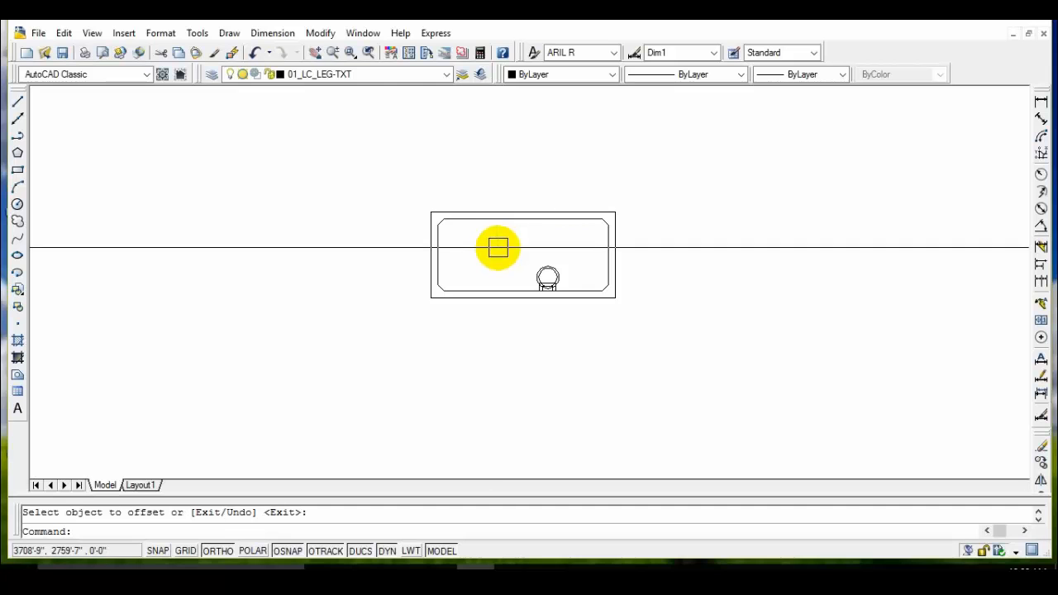
middle_drag(498, 248, 548, 235)
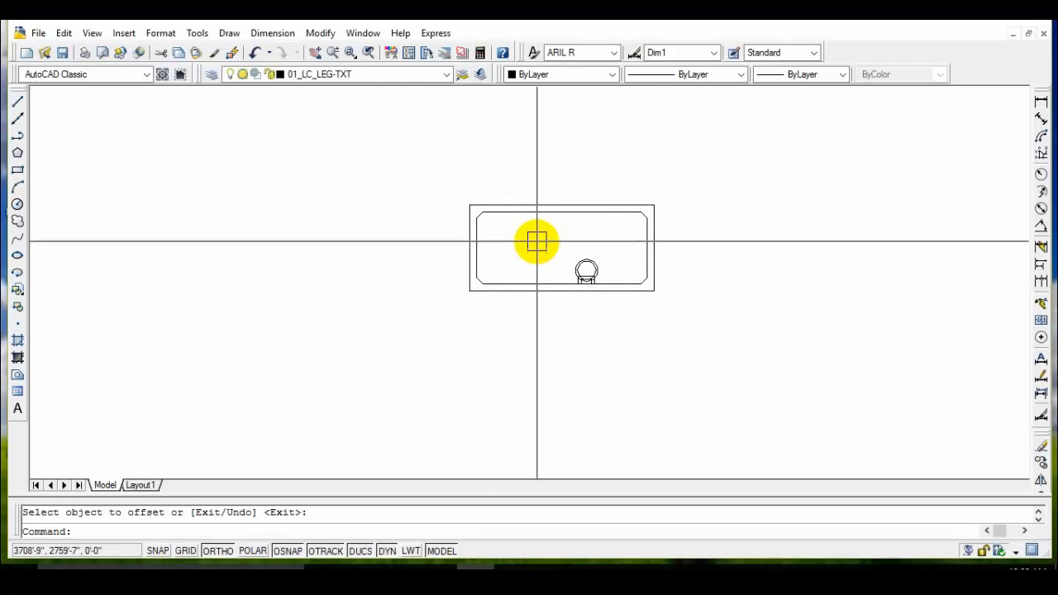
key(Escape)
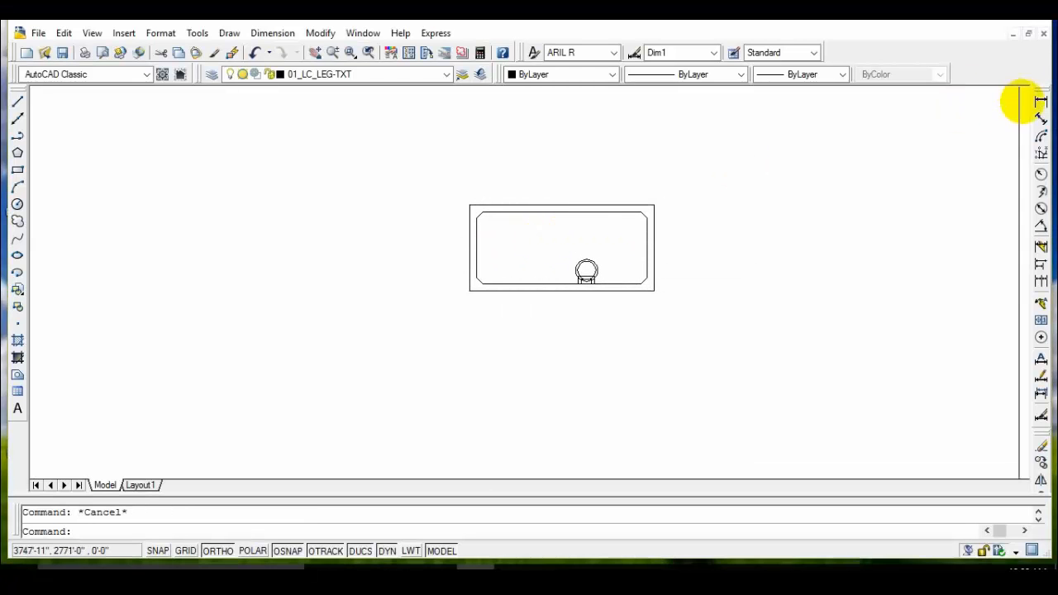
click(1041, 100)
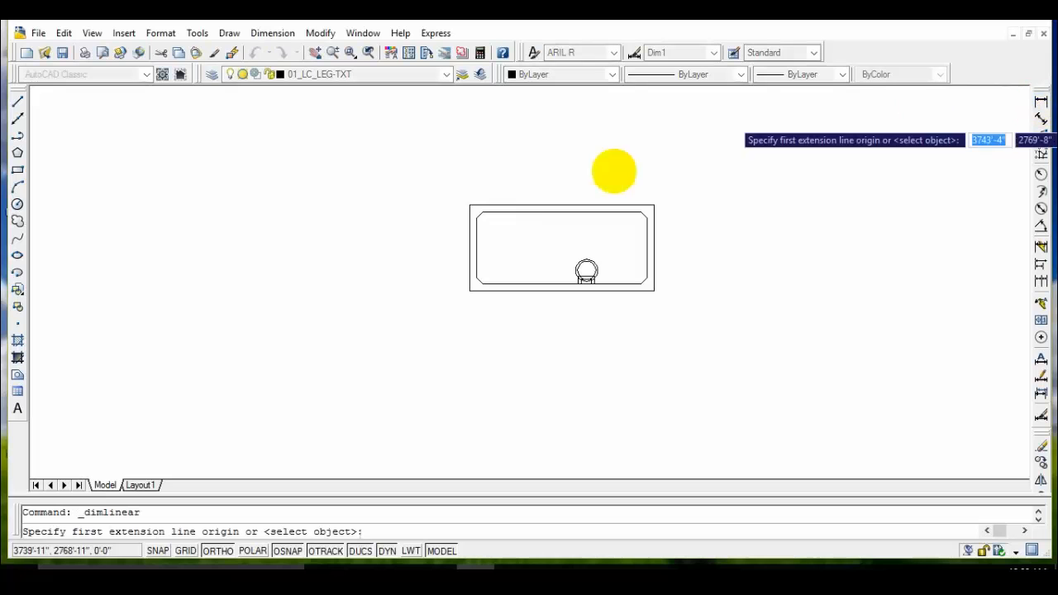
click(469, 205)
click(657, 205)
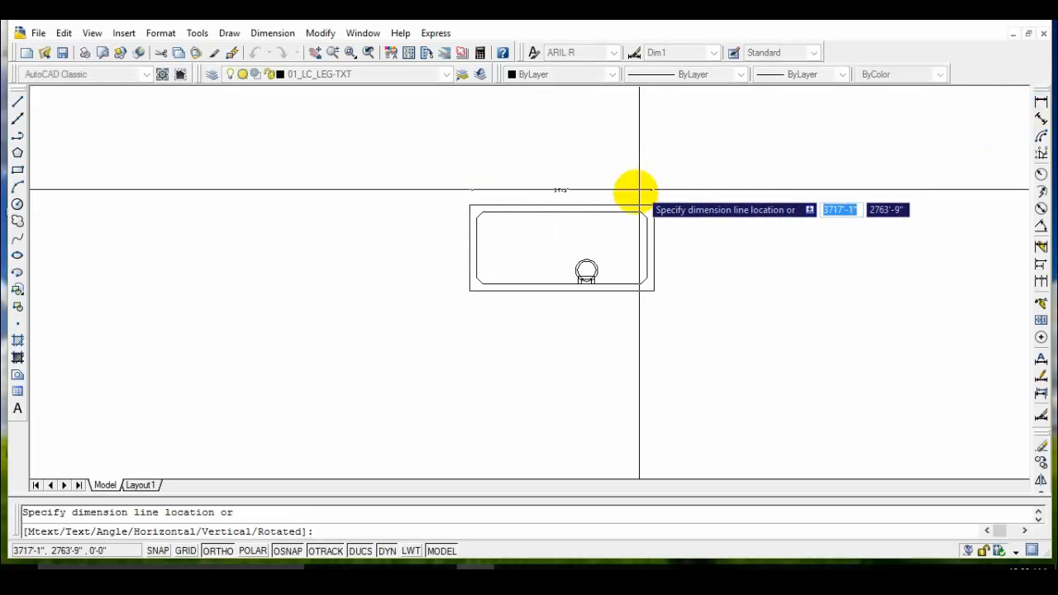
click(634, 192)
scroll(553, 206, up, 5)
scroll(468, 201, down, 5)
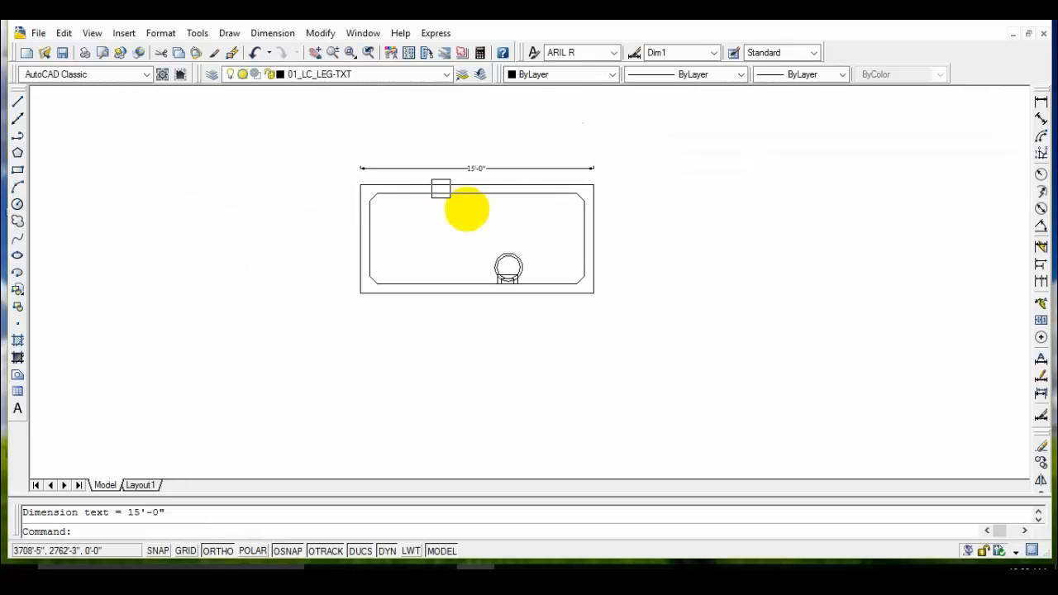
Step: Add a vertical linear dimension for the plan's outer width, placed outside the right wall
key(Return)
click(593, 178)
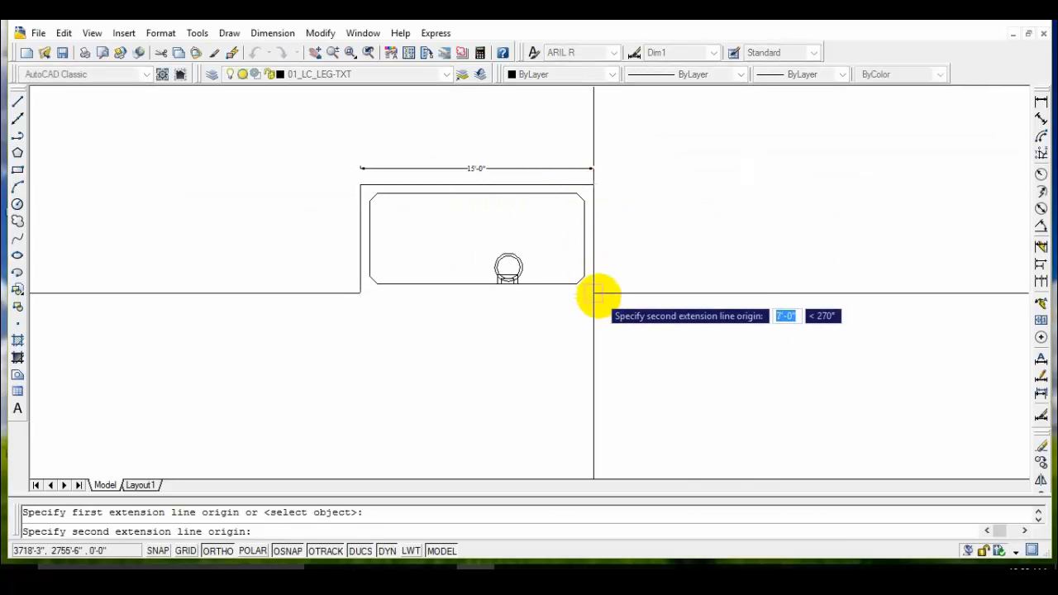
click(594, 293)
click(626, 278)
Step: Dimension the straight part of the inner left wall line between the diagonal corners, placing it outside the left wall
key(Return)
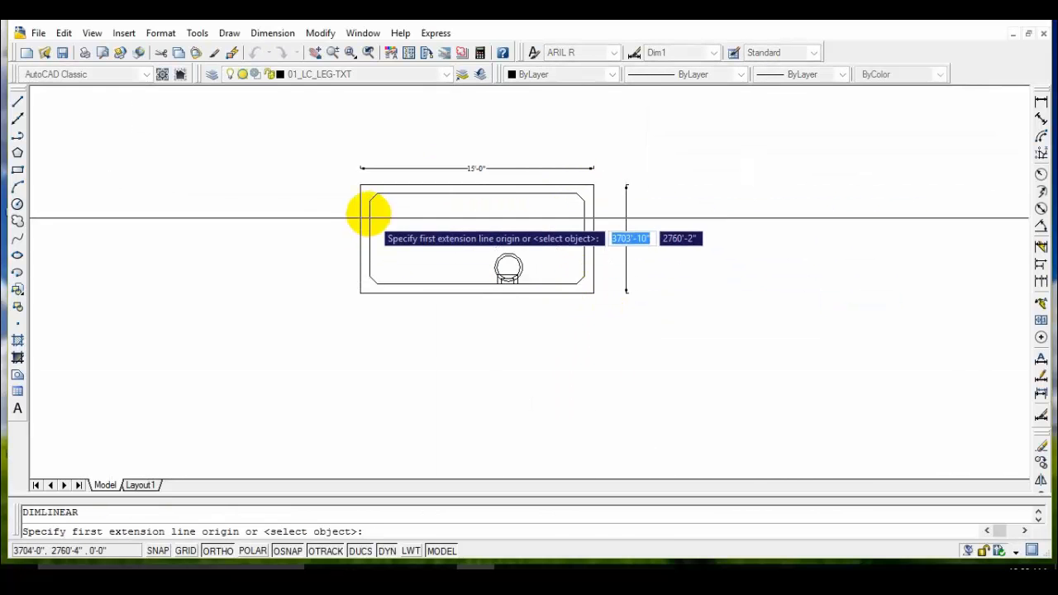
scroll(366, 212, up, 5)
click(370, 201)
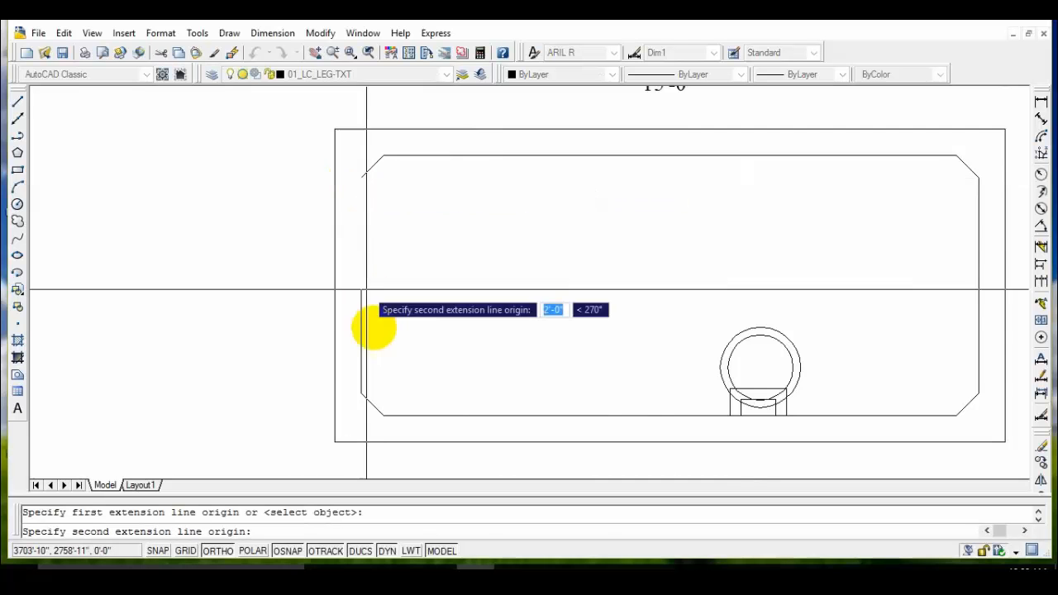
click(361, 392)
click(251, 354)
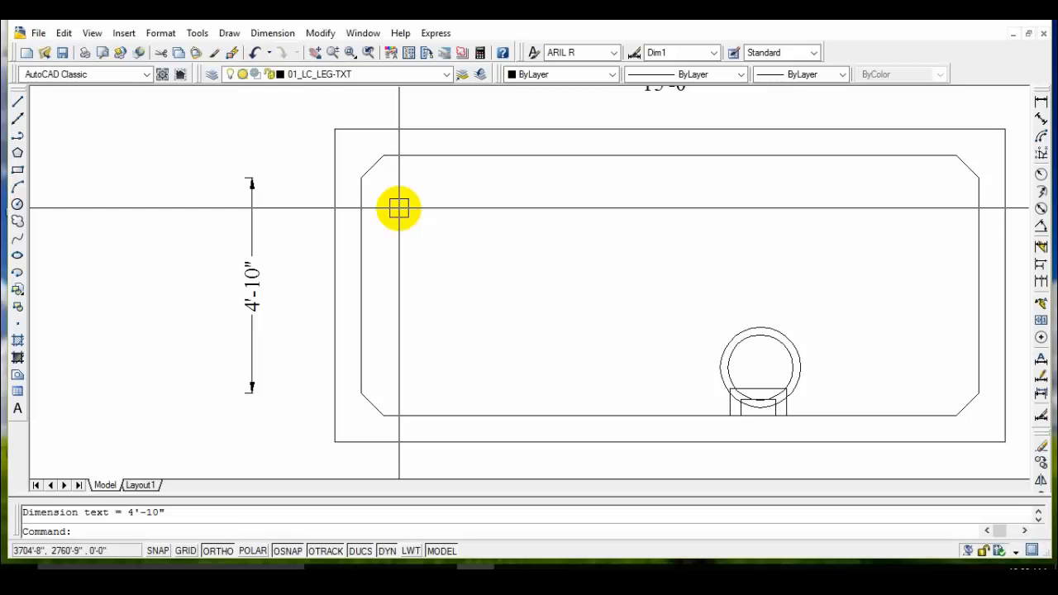
key(Return)
key(Escape)
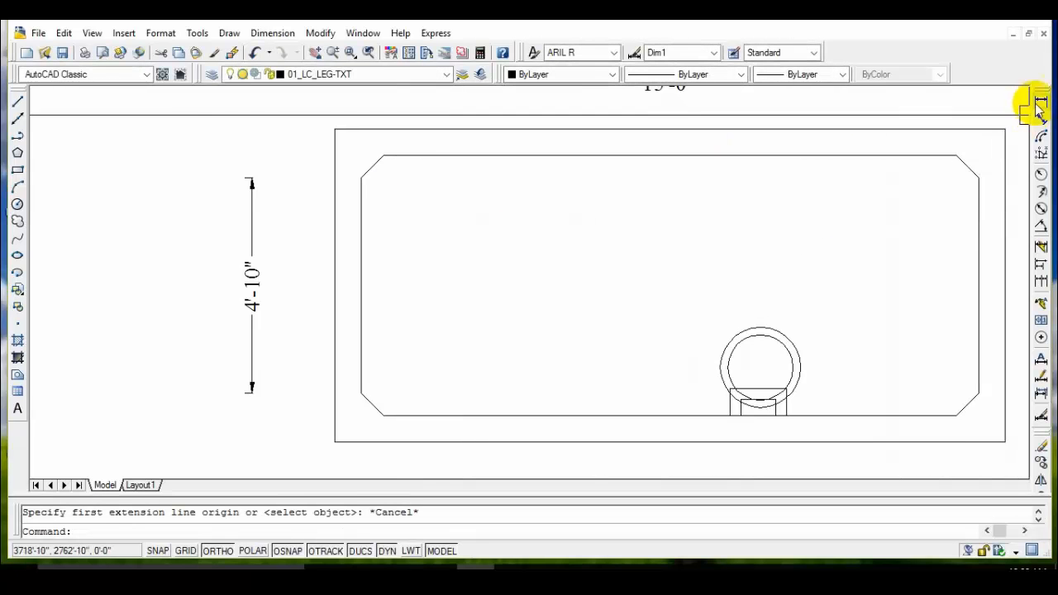
click(1040, 102)
middle_drag(792, 212, 619, 217)
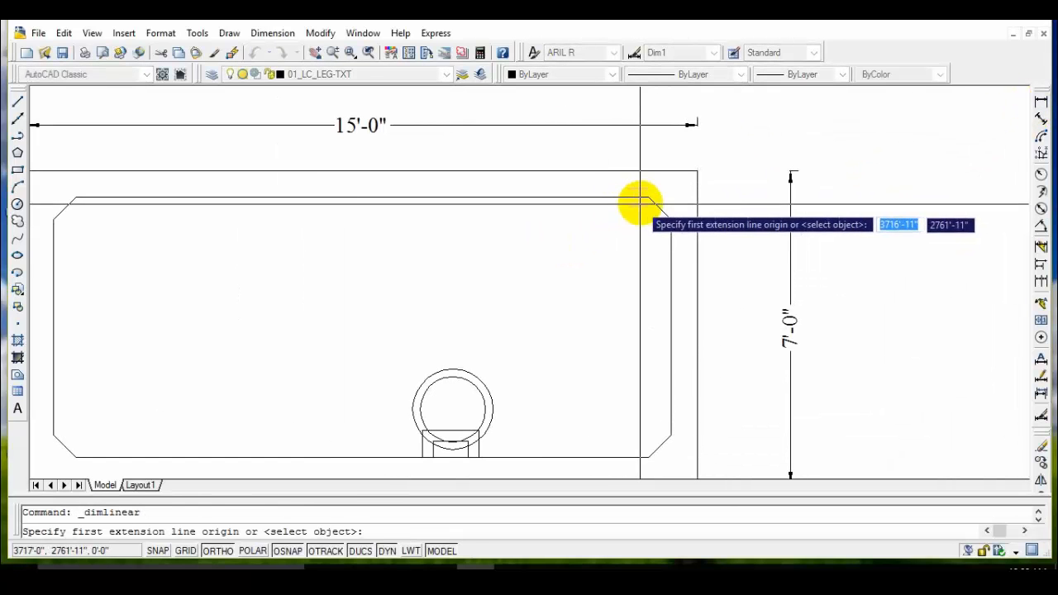
click(642, 204)
click(686, 184)
key(Escape)
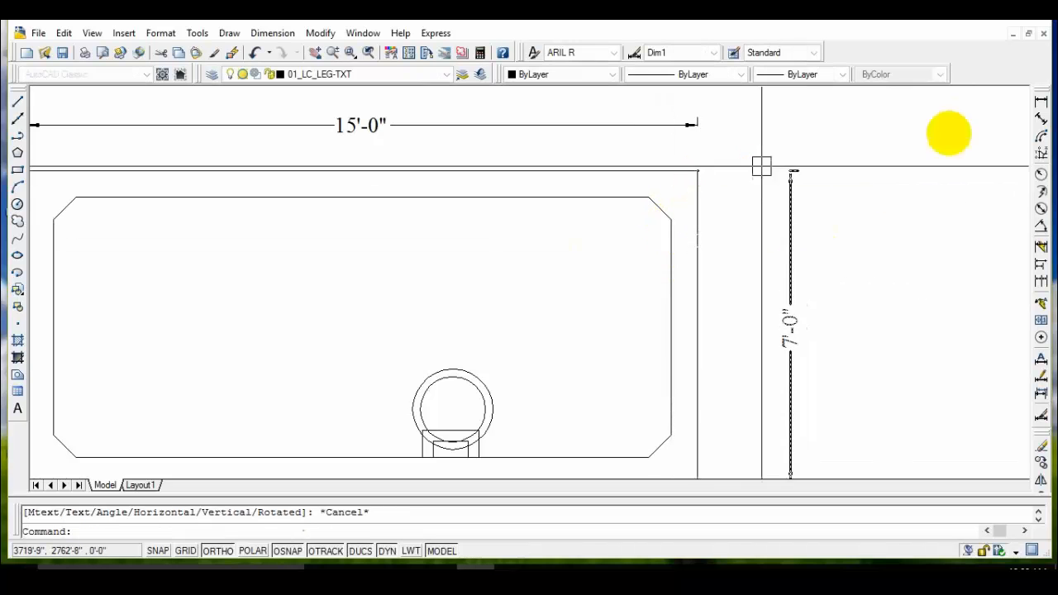
Step: Add an aligned dimension for the diagonal at the upper-right inner corner, placed between the inner and outer wall lines
click(1040, 118)
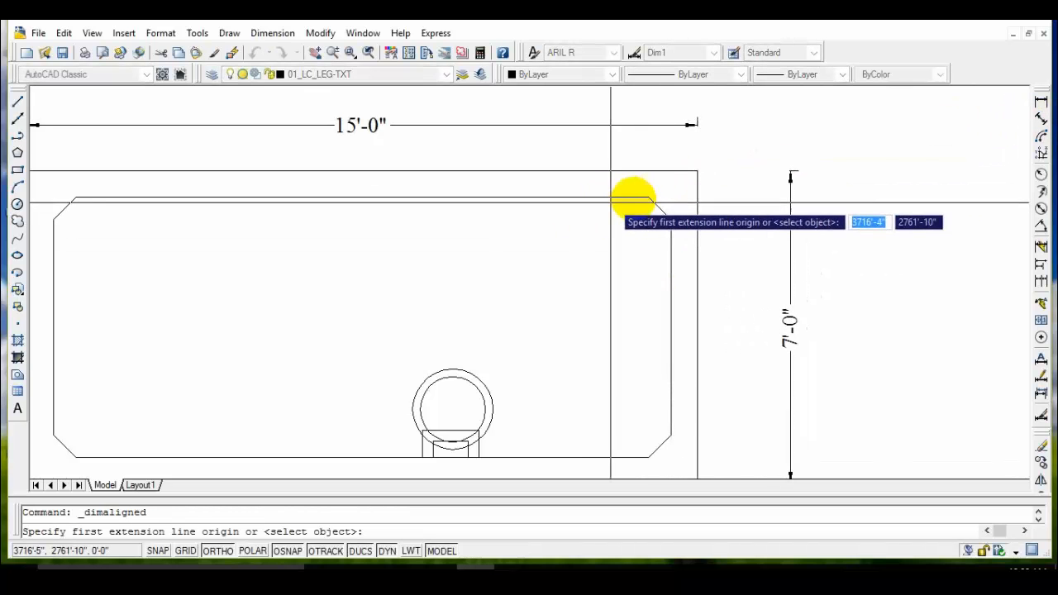
click(643, 204)
click(697, 184)
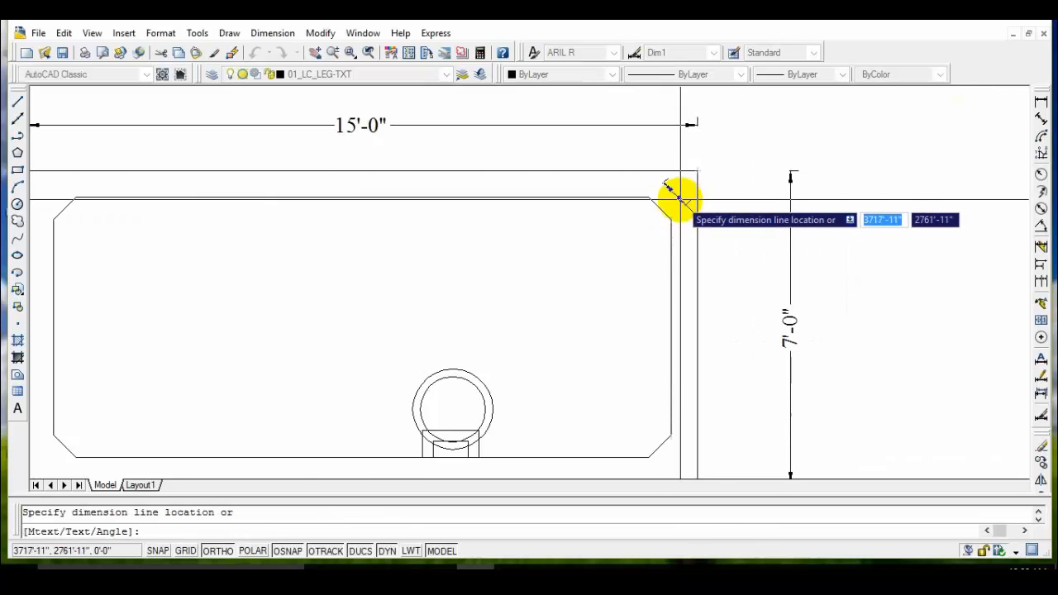
scroll(678, 199, up, 5)
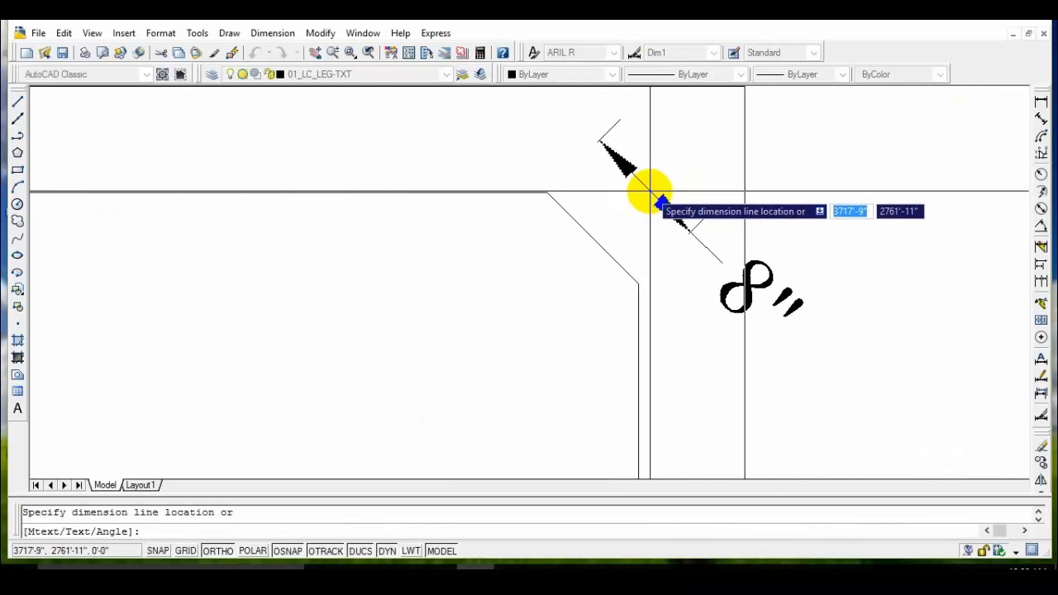
click(651, 193)
scroll(570, 229, down, 5)
middle_drag(541, 268, 664, 212)
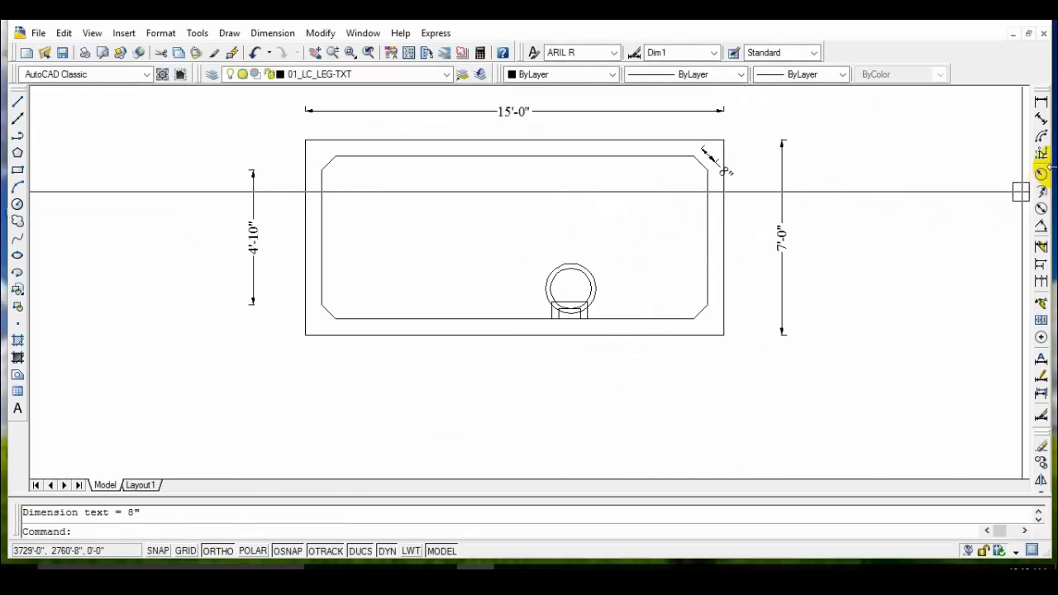
click(1043, 176)
click(594, 262)
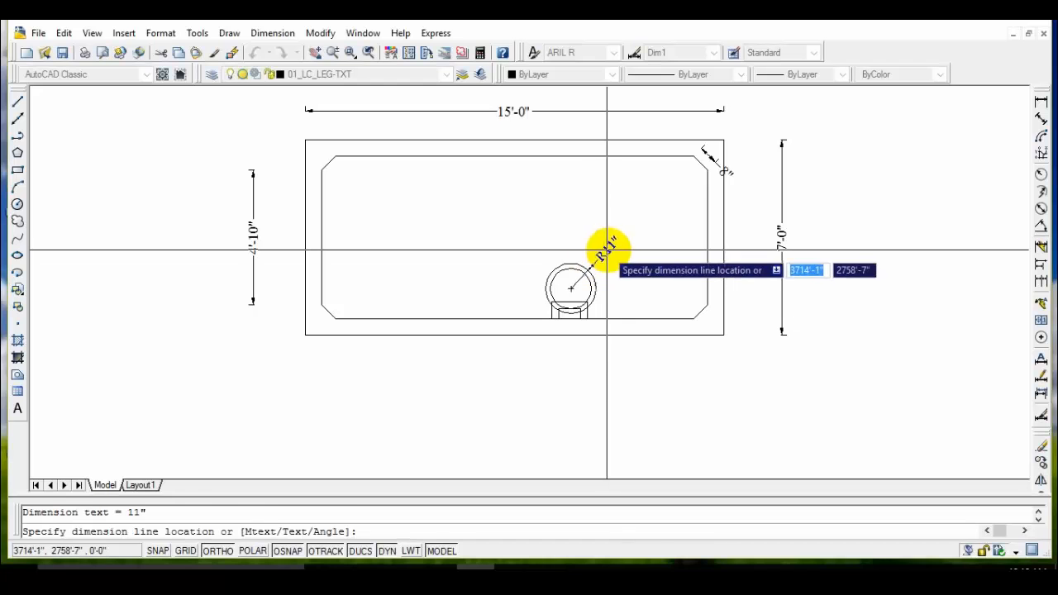
key(Escape)
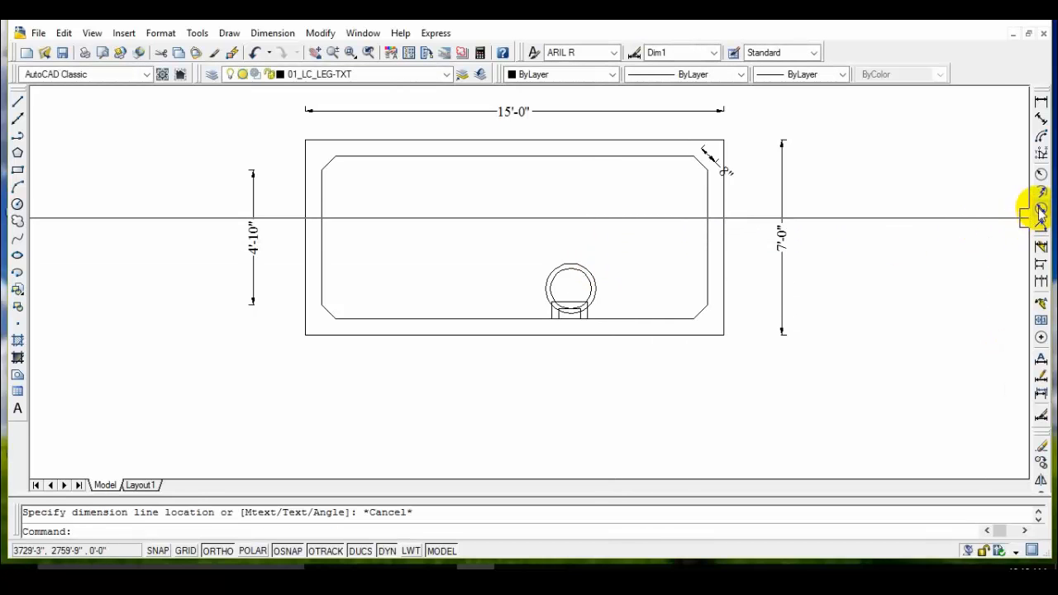
click(1041, 194)
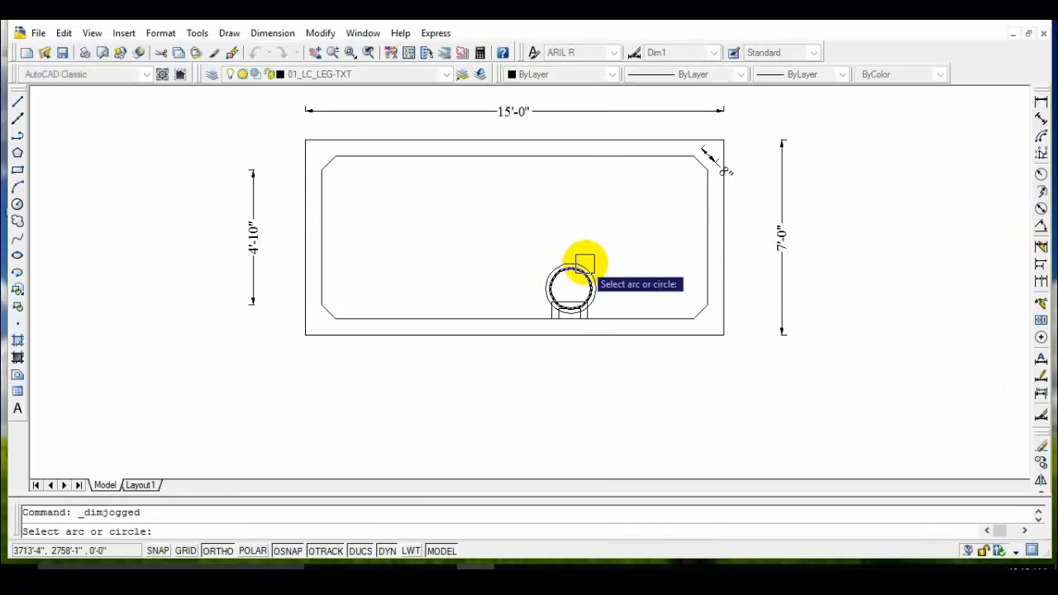
click(588, 261)
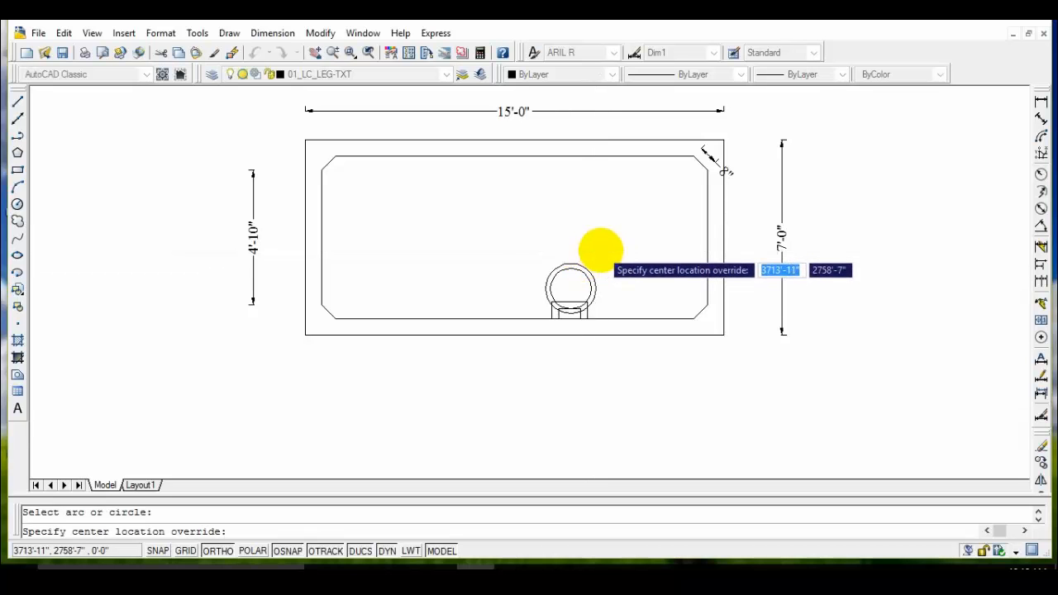
click(605, 250)
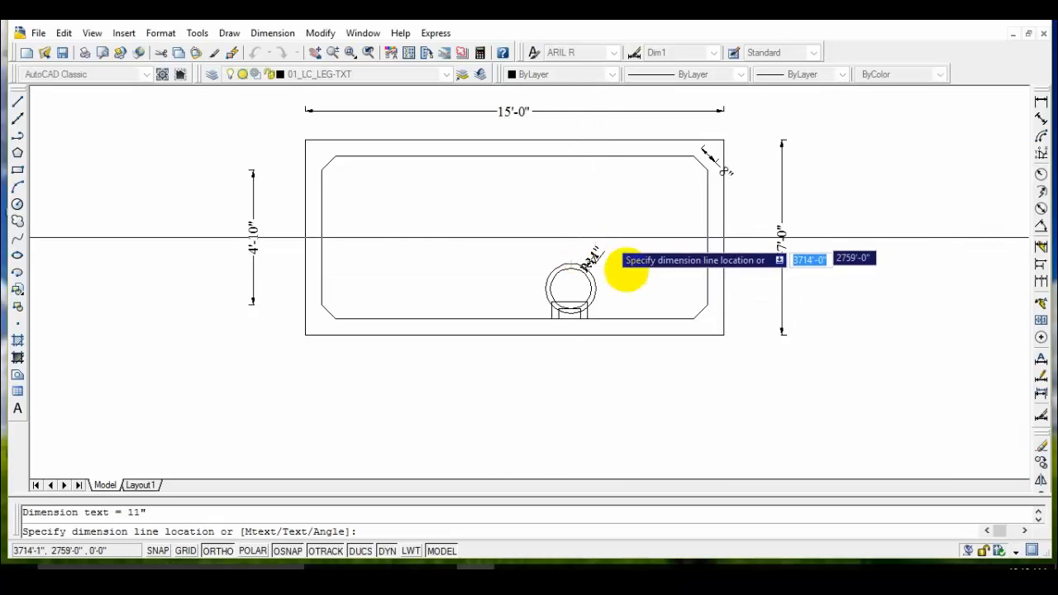
key(Escape)
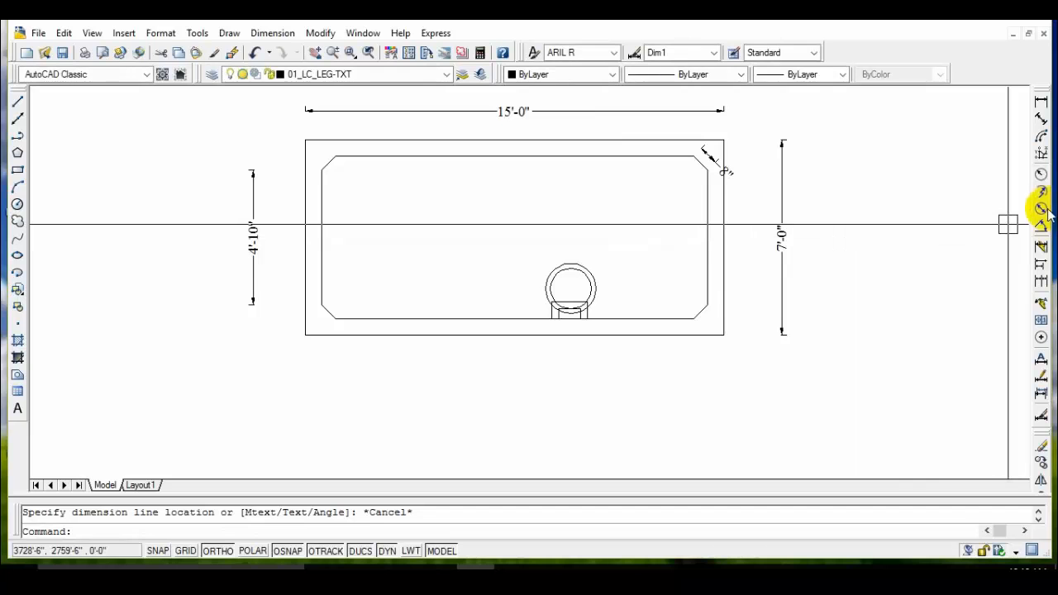
click(1041, 195)
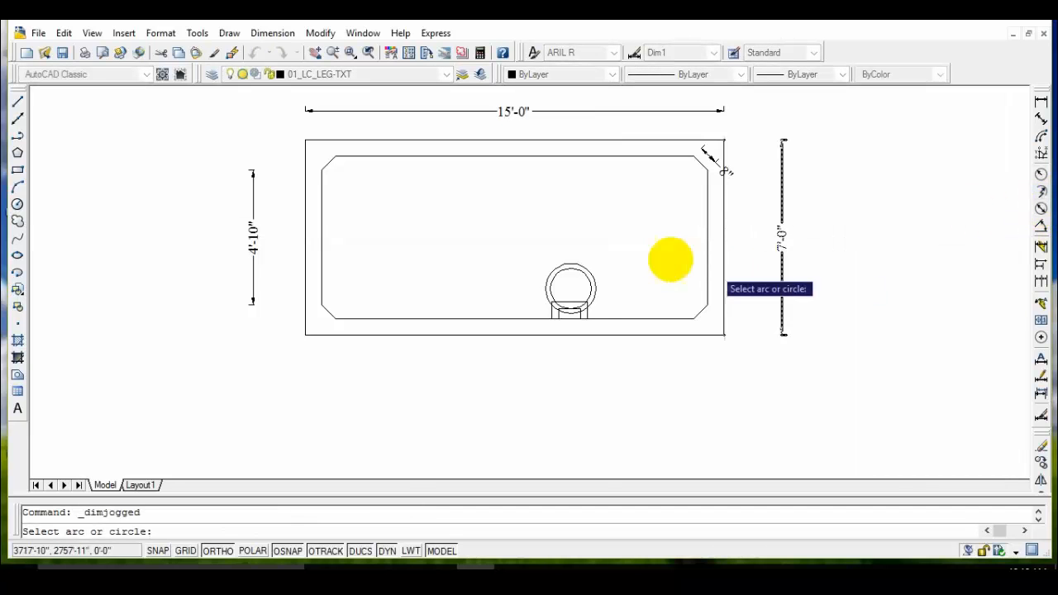
click(574, 259)
click(607, 255)
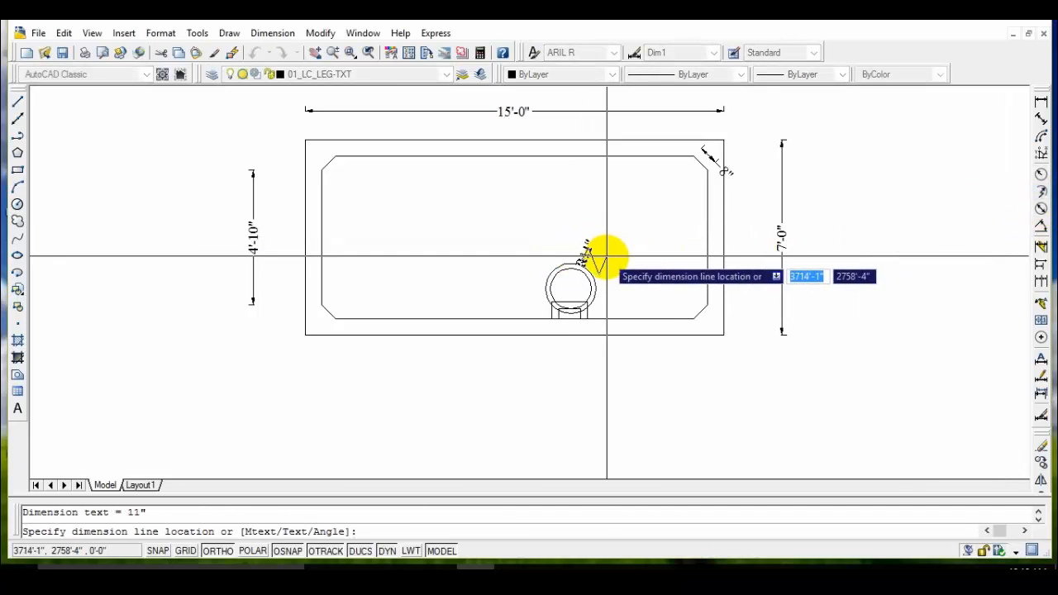
click(617, 248)
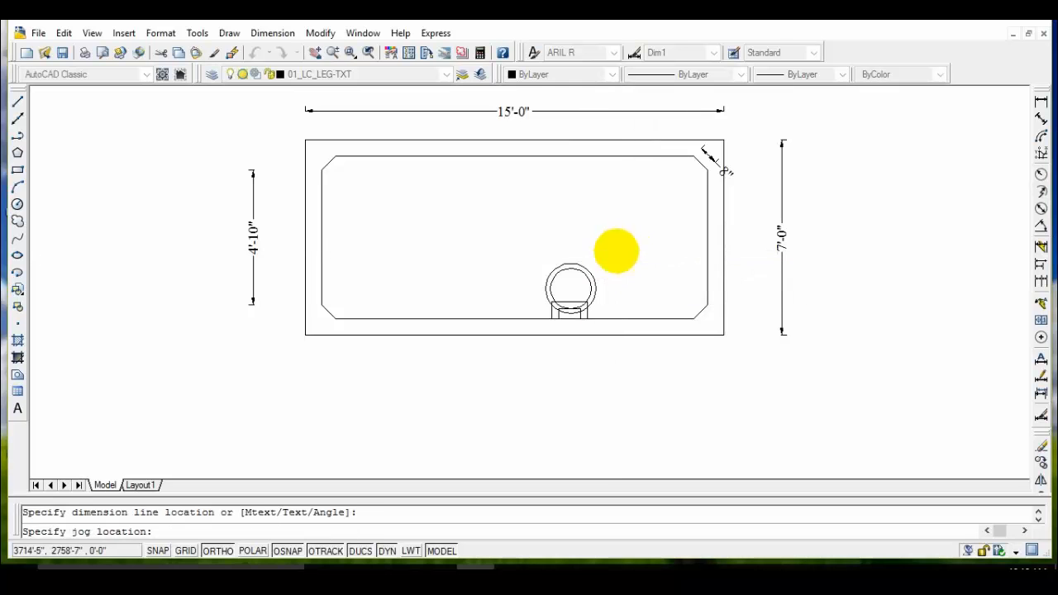
key(Escape)
Step: Add the multiline text title "WATER RESERVOR PLAN" below the plan
scroll(433, 310, down, 3)
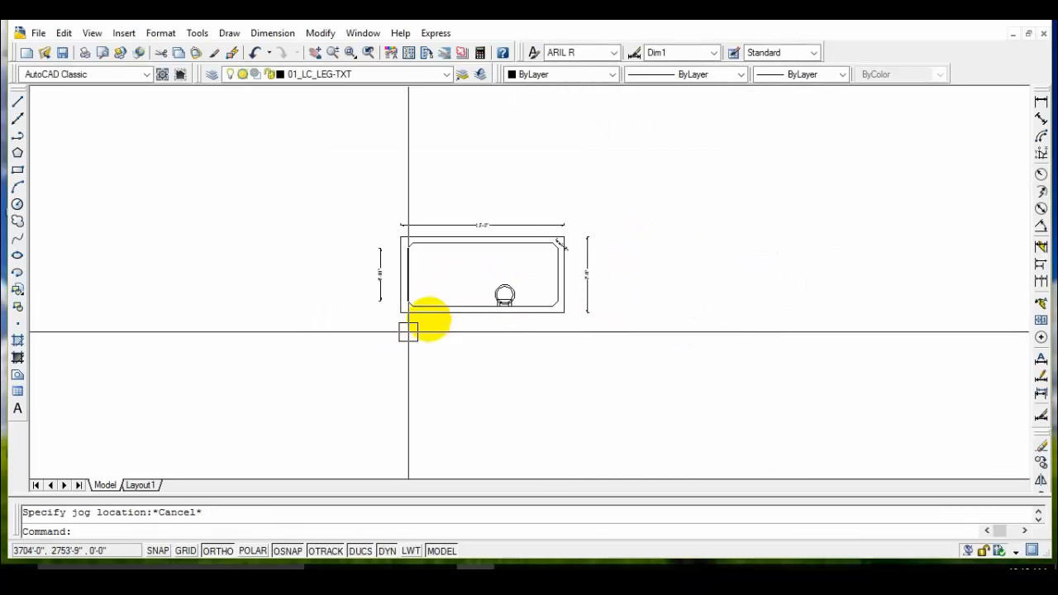
scroll(425, 335, up, 5)
scroll(413, 338, down, 2)
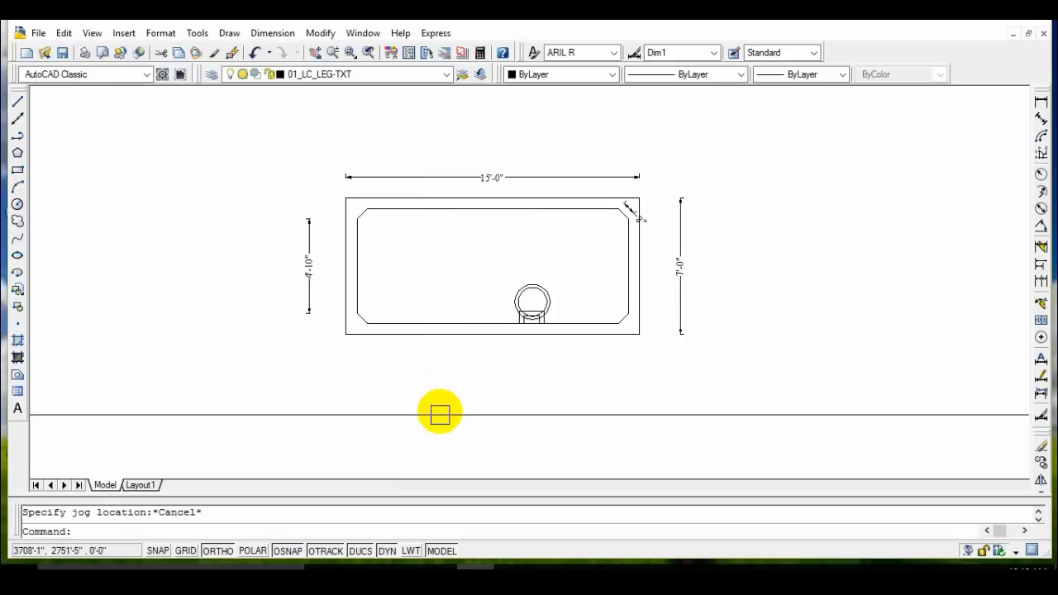
middle_drag(439, 414, 433, 350)
text(mt)
key(Return)
click(398, 322)
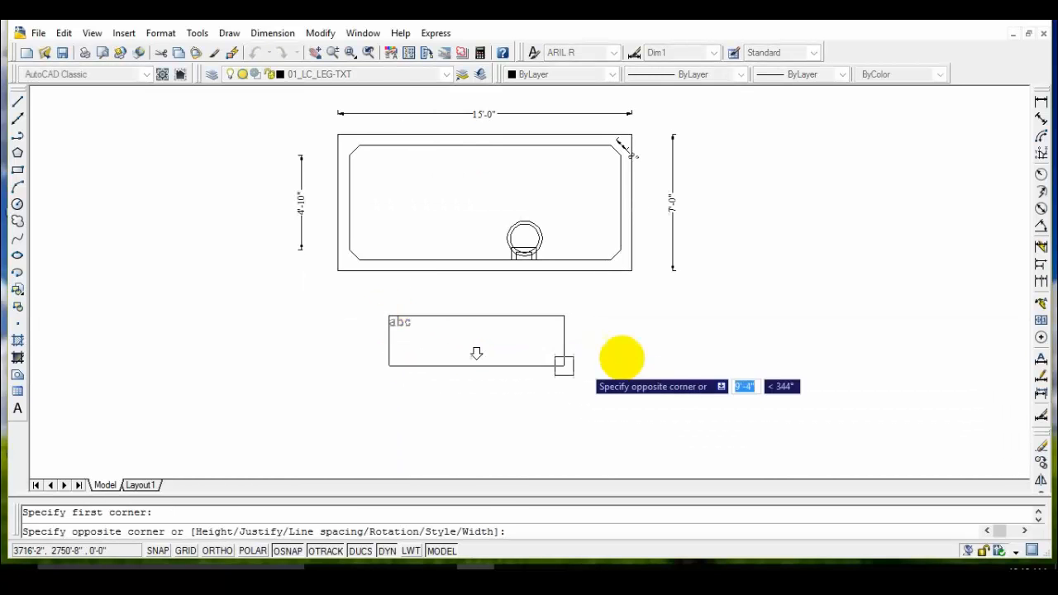
click(628, 345)
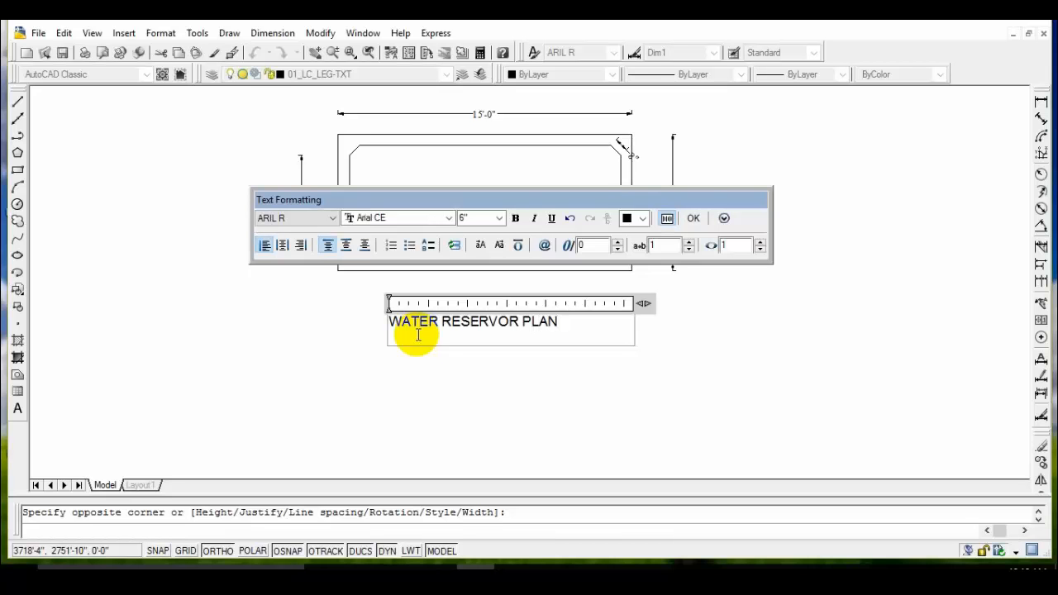
click(694, 219)
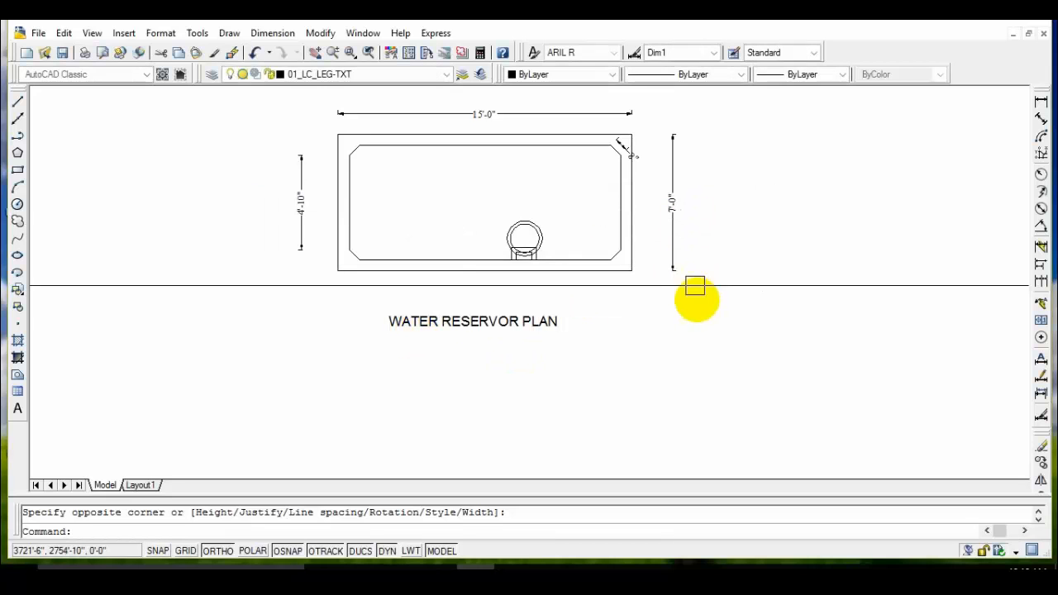
middle_drag(503, 370, 542, 454)
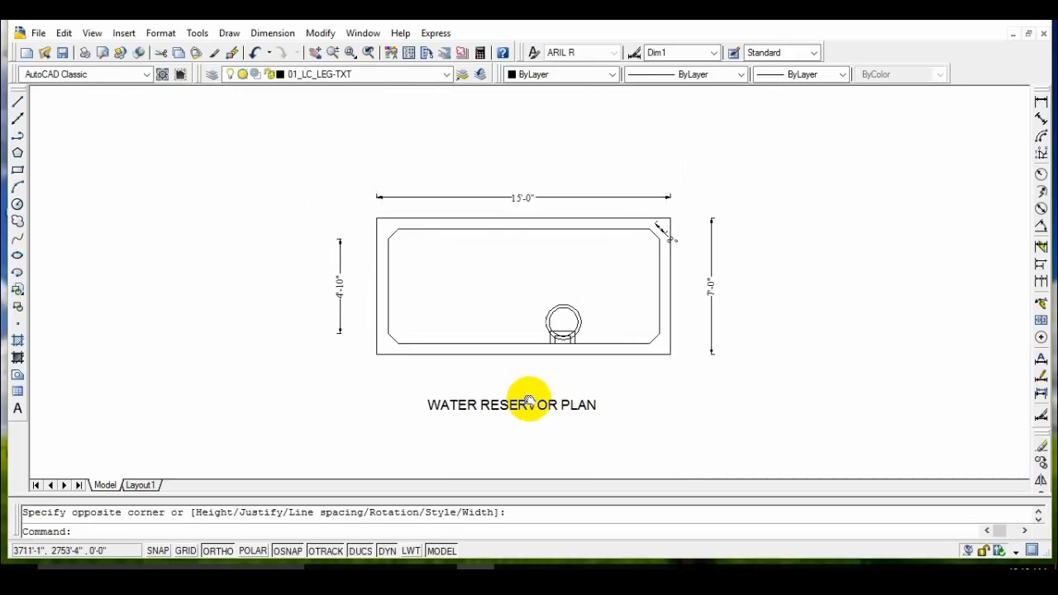